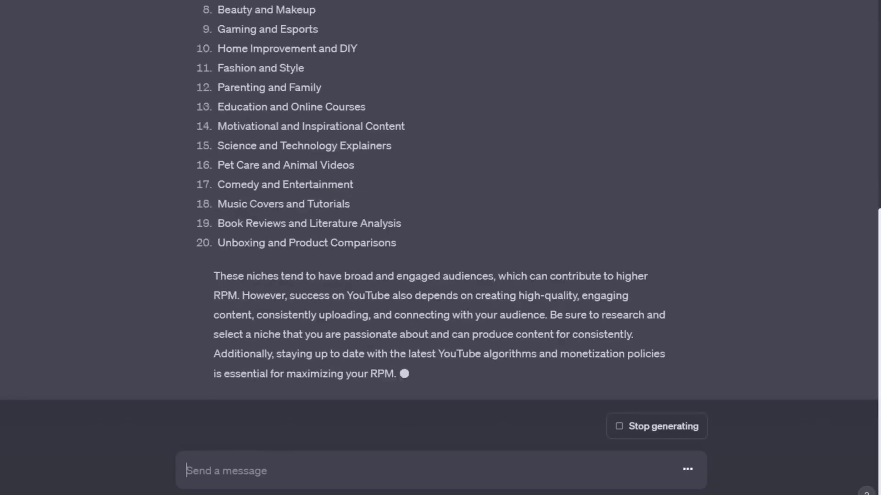
Review the suggested niches, and ask for 50 unique channel name ideas for a YouTube channel on Personal development and Self Improvement
{"action": "scroll", "coordinate": [441, 206], "scroll_direction": "up", "scroll_amount": 3}
{"action": "scroll", "coordinate": [440, 229], "scroll_direction": "up", "scroll_amount": 2}
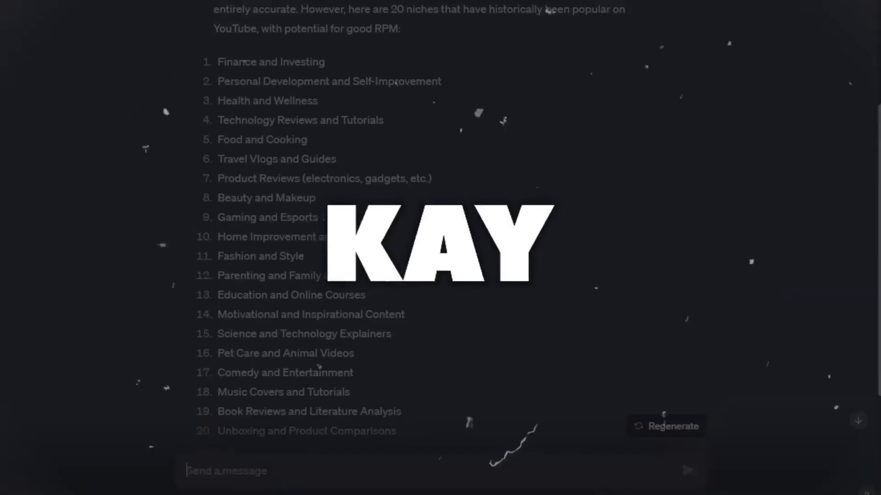
{"action": "scroll", "coordinate": [440, 230], "scroll_direction": "down", "scroll_amount": 1}
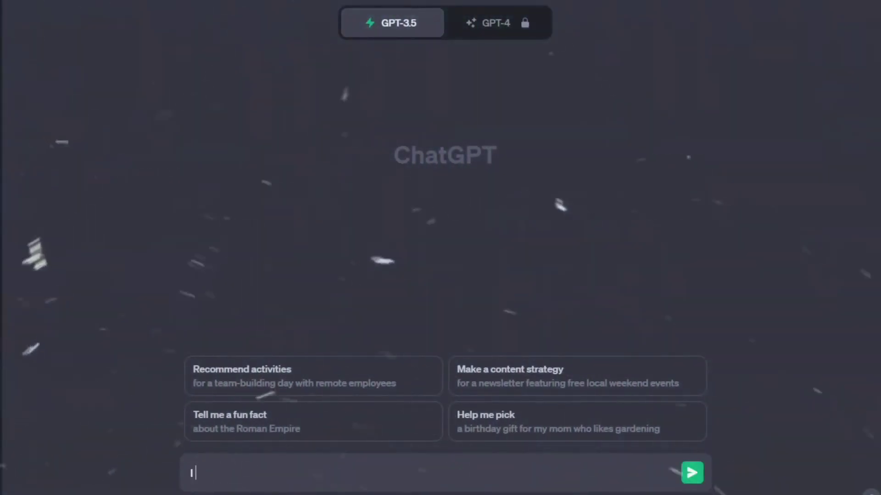
{"action": "type", "text": "Op"}
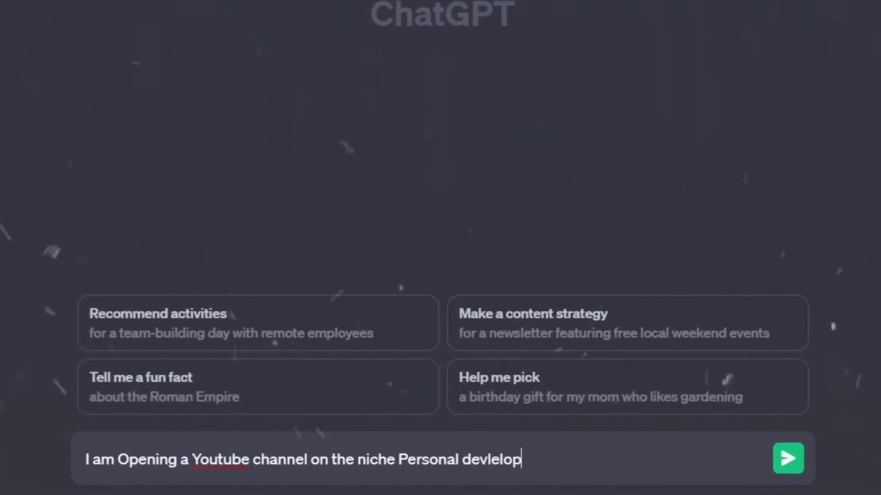
{"action": "type", "text": "uggest me 50 Unique"}
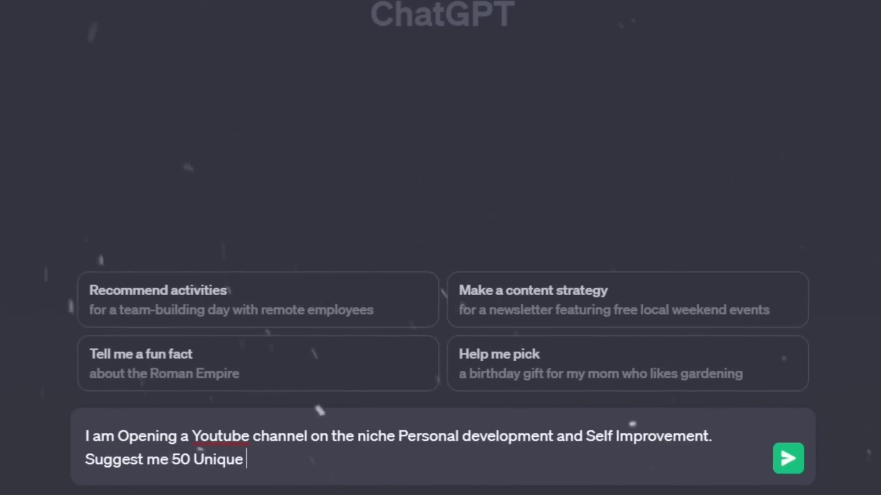
{"action": "type", "text": " channel name ideas related to my niche."}
{"action": "key", "text": "Return"}
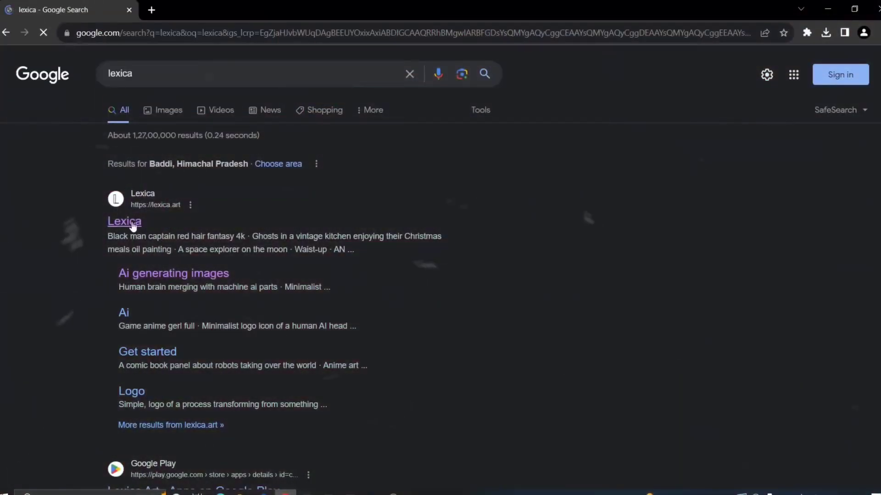
Switch to the Lexica website from the Google results and search its images for "powerful man"
{"action": "left_click", "coordinate": [118, 205]}
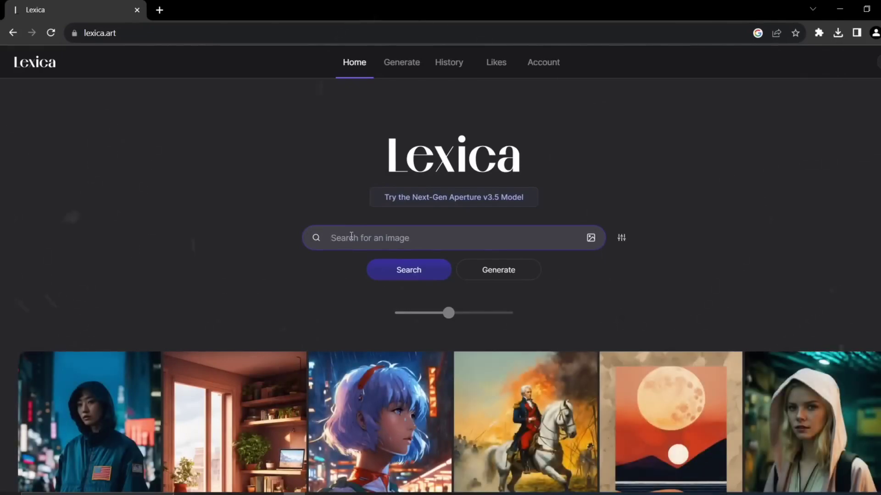
{"action": "type", "text": "powerfu"}
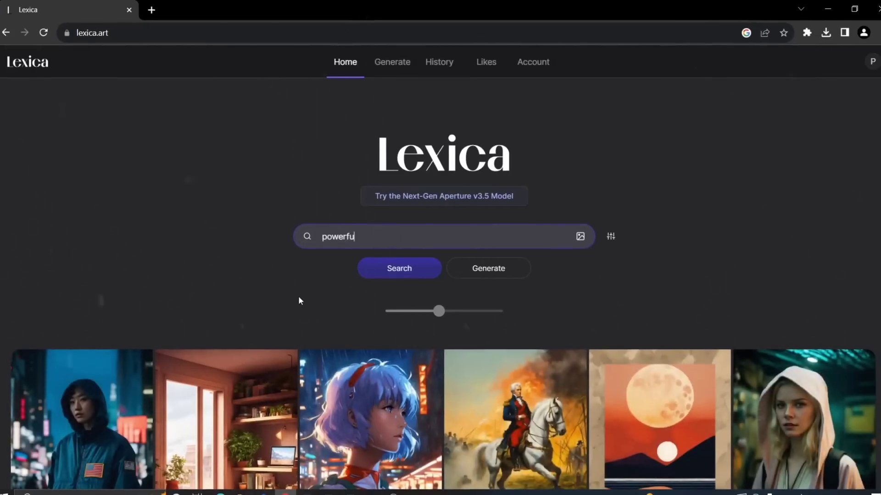
{"action": "type", "text": "l man"}
{"action": "key", "text": "Return"}
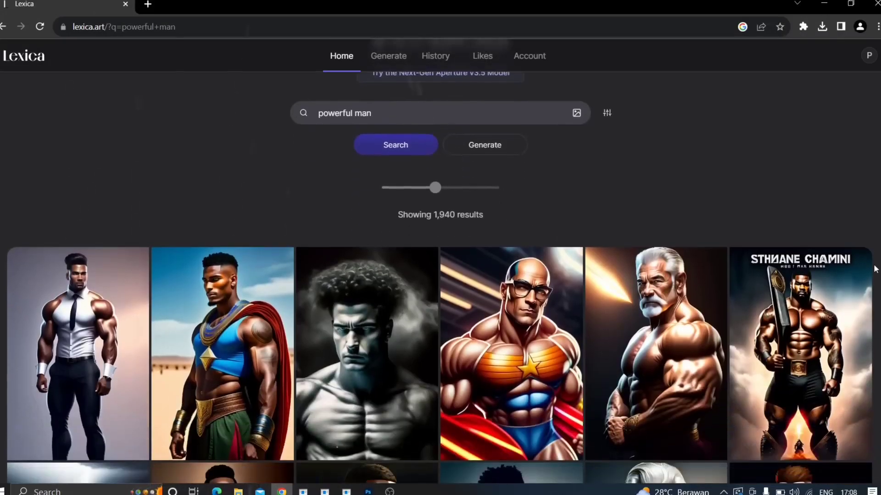
Look through the "powerful man" images and open the "Muscular old guy warrior" picture
{"action": "scroll", "coordinate": [875, 269], "scroll_direction": "down", "scroll_amount": 8}
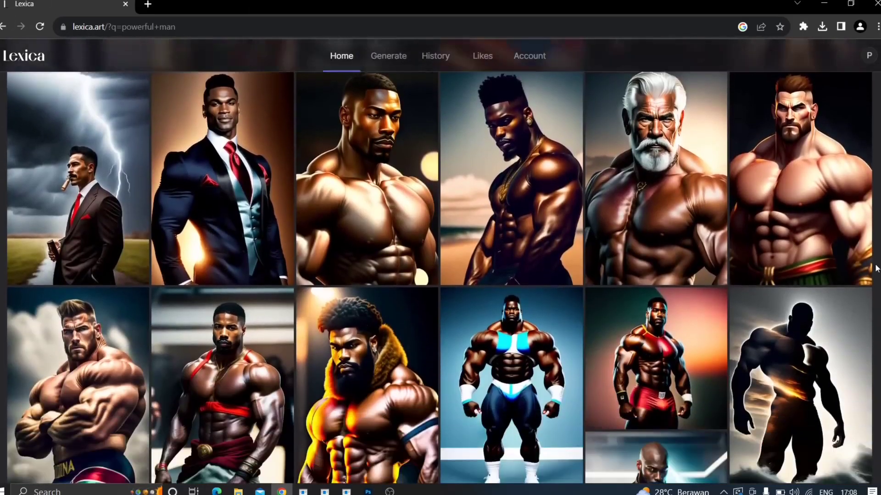
{"action": "scroll", "coordinate": [875, 269], "scroll_direction": "down", "scroll_amount": 8}
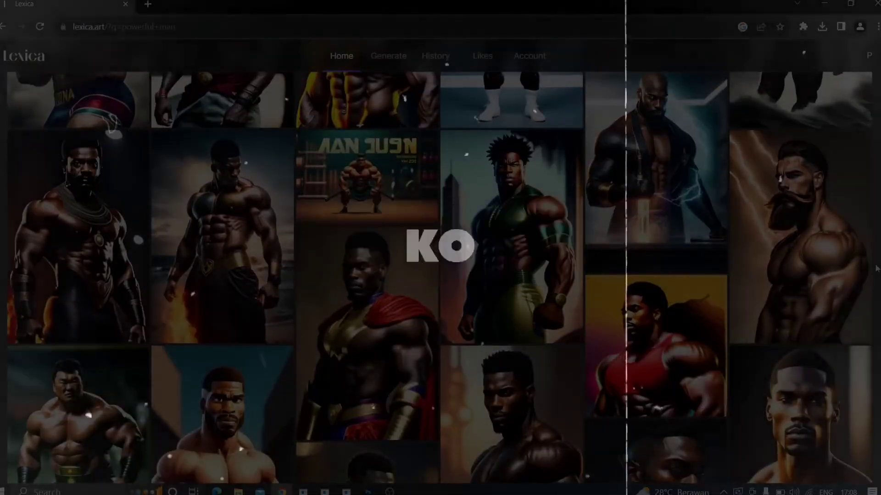
{"action": "scroll", "coordinate": [876, 269], "scroll_direction": "down", "scroll_amount": 20}
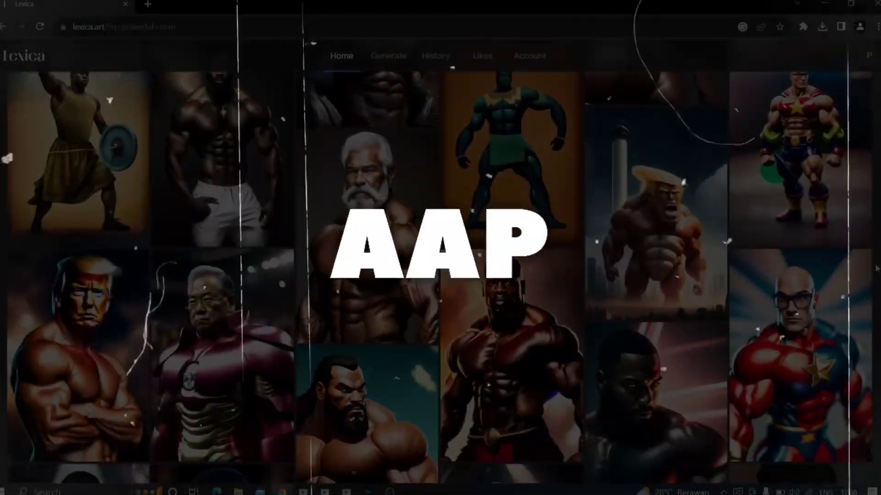
{"action": "scroll", "coordinate": [876, 268], "scroll_direction": "down", "scroll_amount": 6}
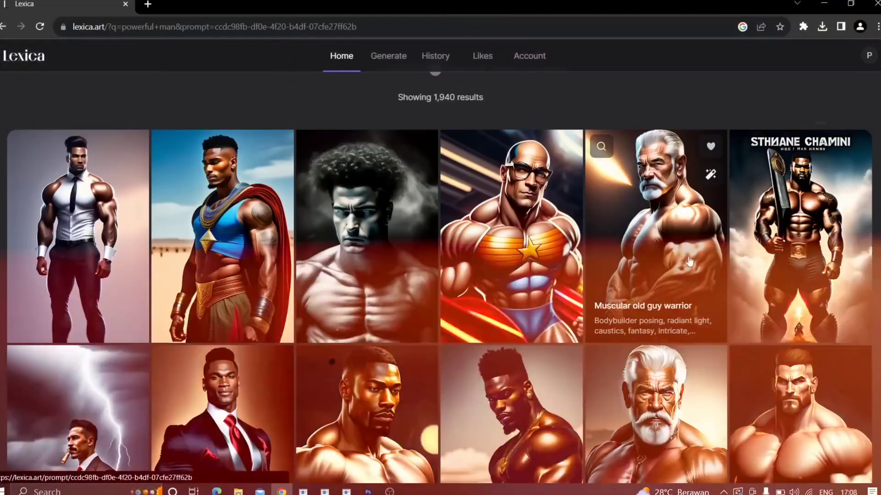
{"action": "left_click", "coordinate": [703, 285]}
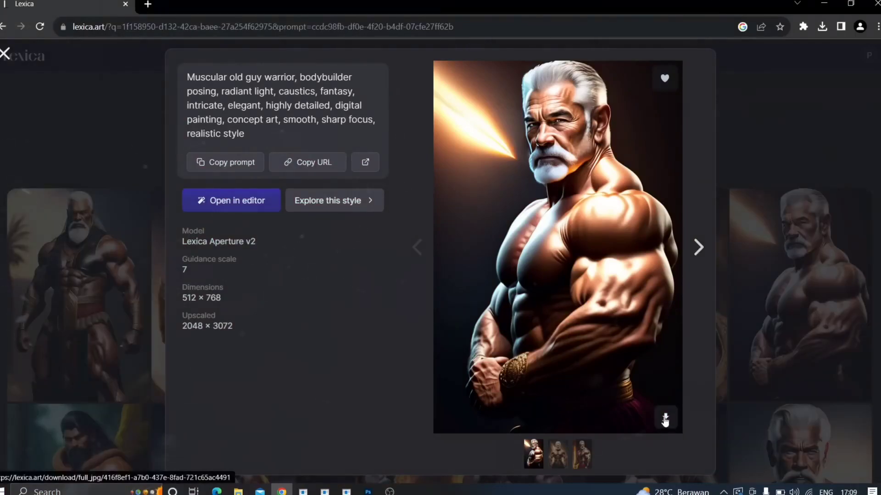
Open the profile picture generator pfpmaker.com in a new tab
{"action": "left_click", "coordinate": [148, 5]}
{"action": "type", "text": "pfp"}
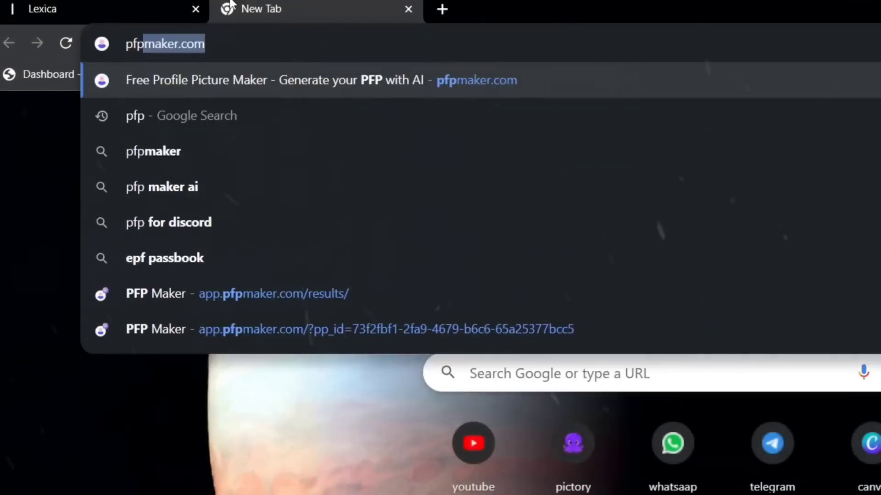
{"action": "key", "text": "Return"}
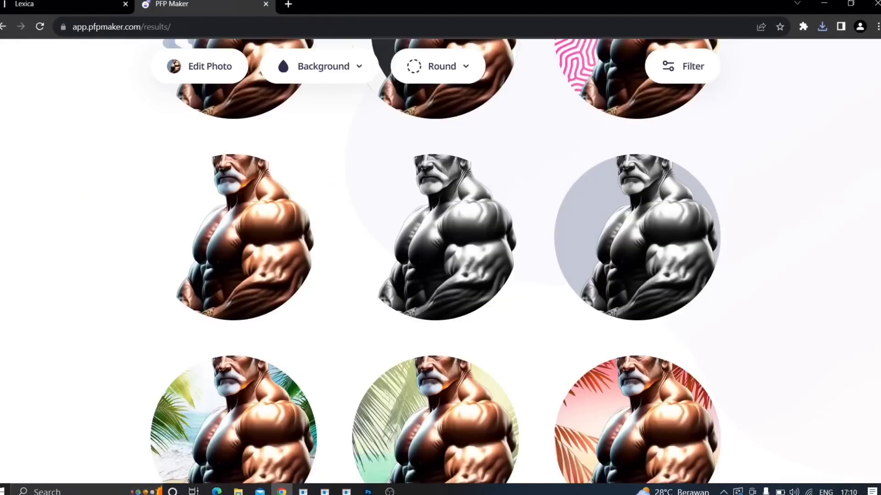
Open the black-and-white portrait with the plain grey-blue round background in the editor and download it as the profile picture
{"action": "scroll", "coordinate": [436, 262], "scroll_direction": "down", "scroll_amount": 5}
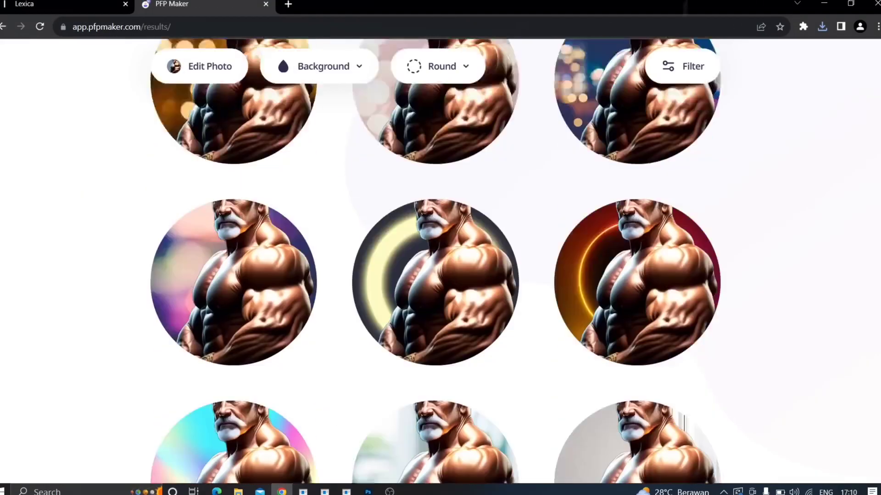
{"action": "scroll", "coordinate": [609, 352], "scroll_direction": "down", "scroll_amount": 10}
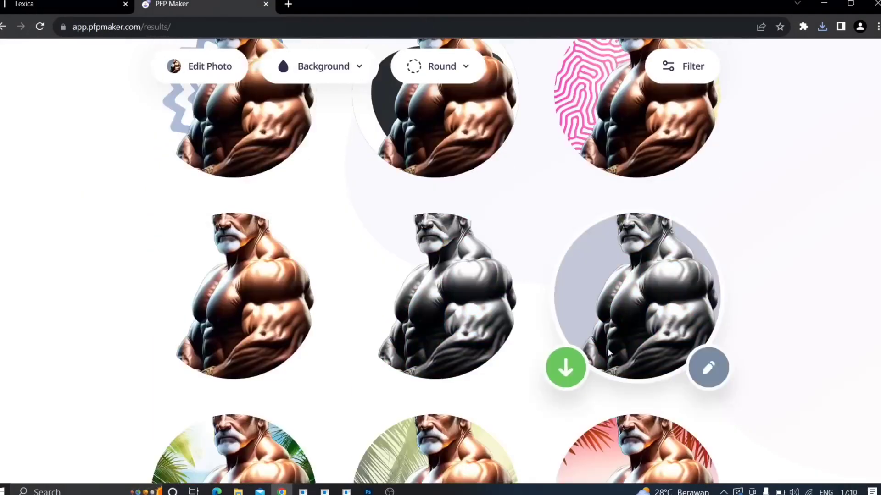
{"action": "left_click", "coordinate": [708, 368]}
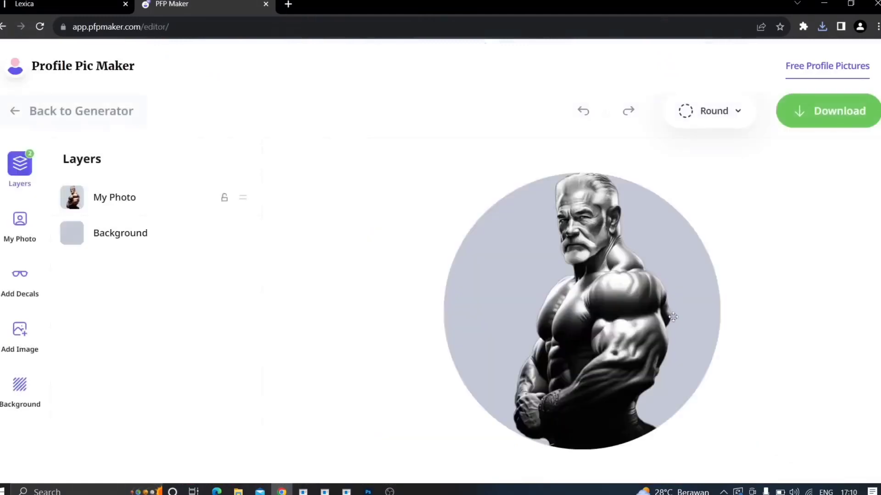
{"action": "left_click", "coordinate": [827, 111]}
{"action": "left_click", "coordinate": [739, 64]}
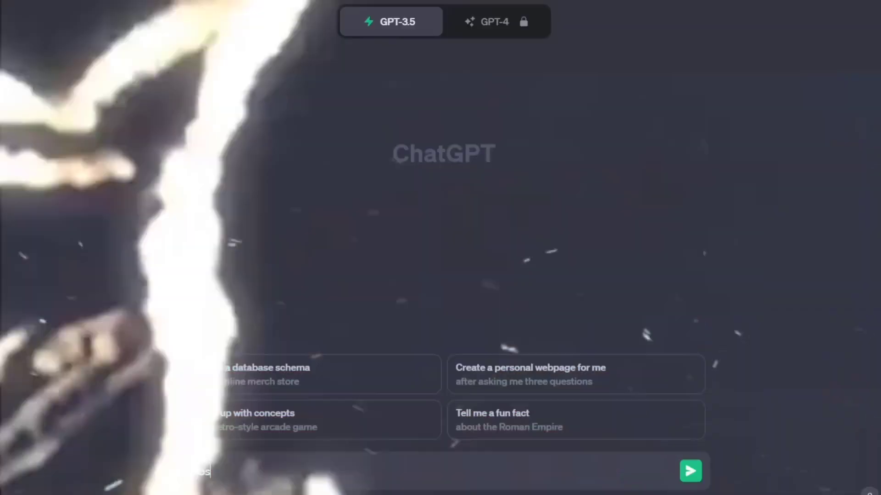
Ask ChatGPT for the most searched YouTube topics related to self-improvement, and send a follow-up question on productivity hack topics
{"action": "type", "text": "Most searched topic on Youtube related to S"}
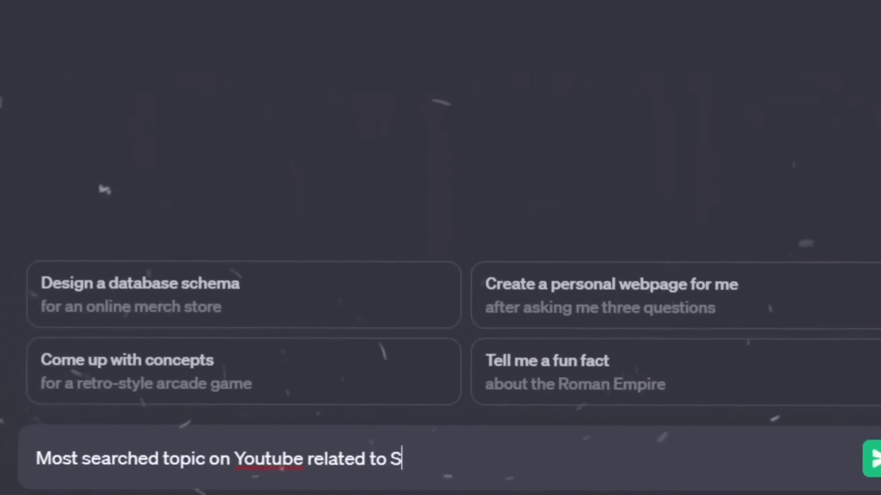
{"action": "type", "text": "elf"}
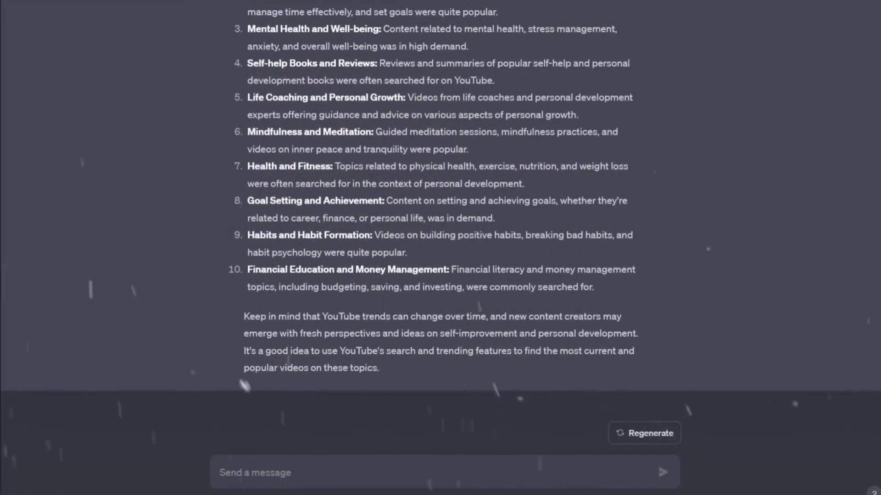
{"action": "type", "text": "e"}
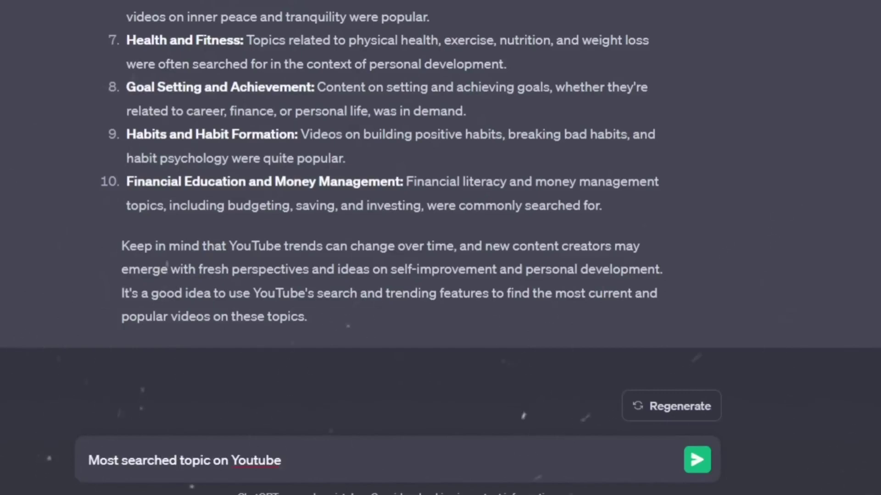
{"action": "key", "text": "Return"}
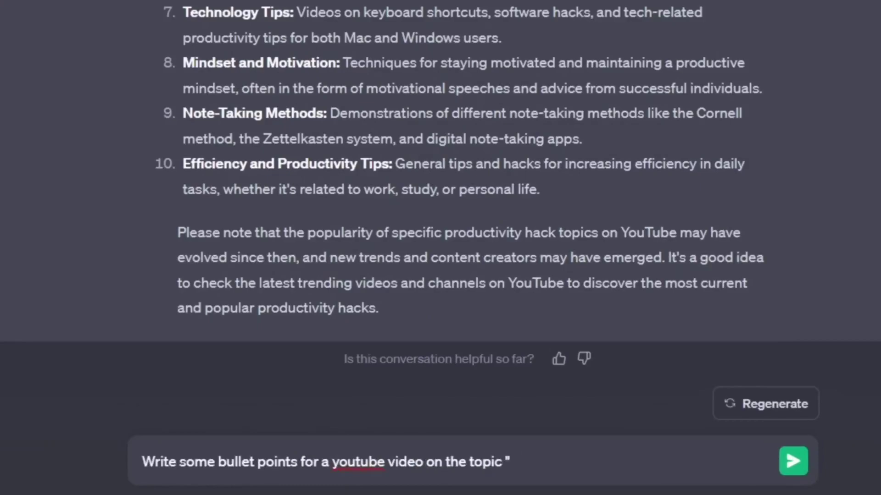
Request a detailed video script on "HOW TO DO TIME MANAGEMENT" from a personal development Youtuber's perspective, including all strategies that increase productivity
{"action": "type", "text": "nagement and that helps in increase productivity"}
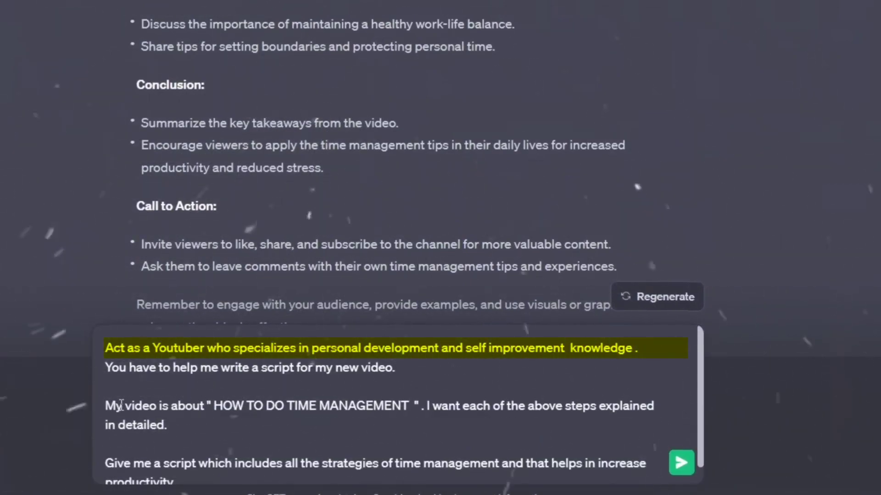
{"action": "scroll", "coordinate": [139, 444], "scroll_direction": "up", "scroll_amount": 1}
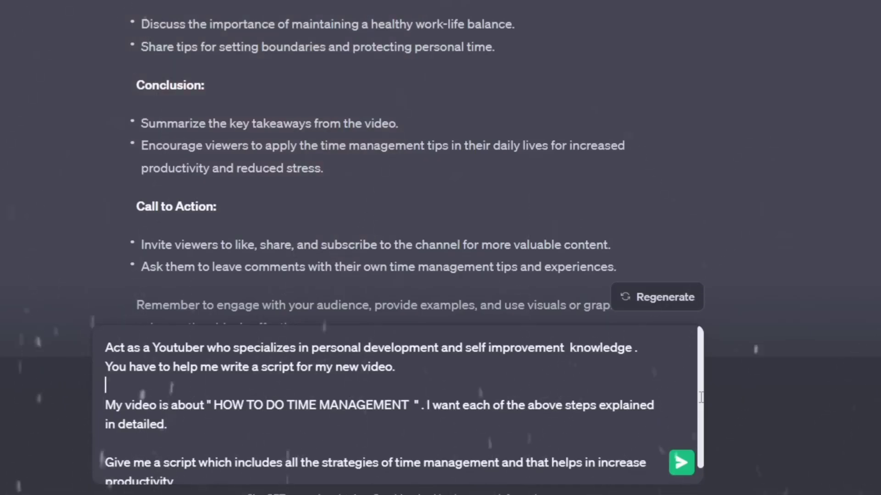
{"action": "left_click_drag", "start_coordinate": [701, 397], "coordinate": [702, 416]}
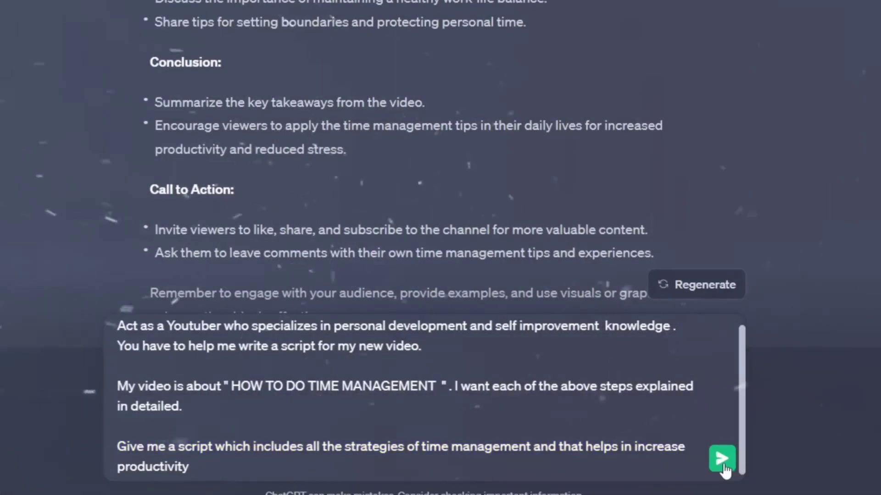
{"action": "key", "text": "Return"}
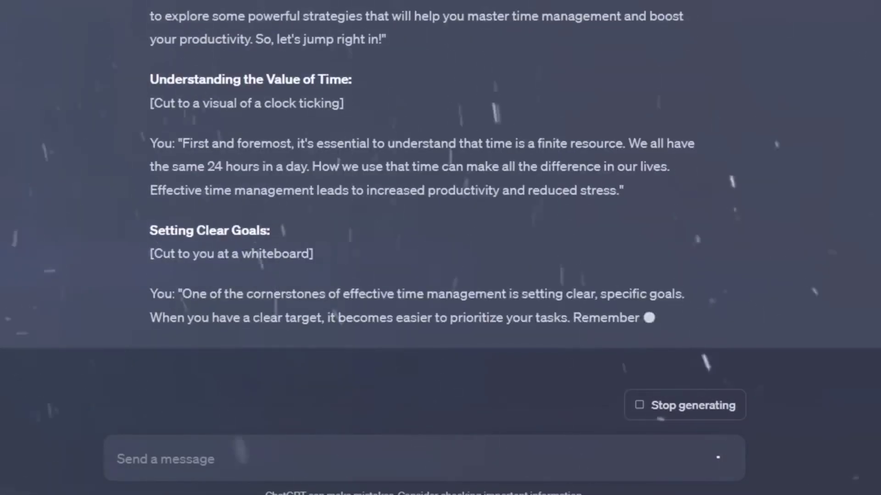
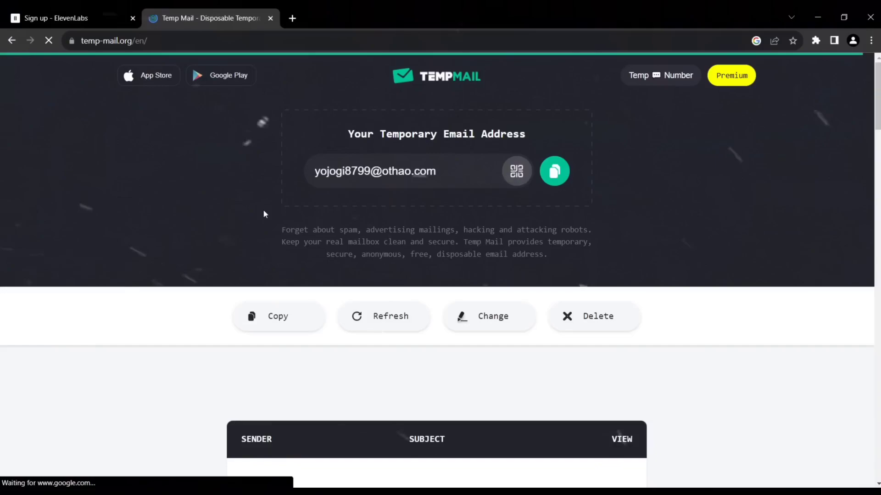
Copy the temporary email address from Temp Mail into the ElevenLabs sign-up form's email and go to its password entry
{"action": "left_click", "coordinate": [555, 171]}
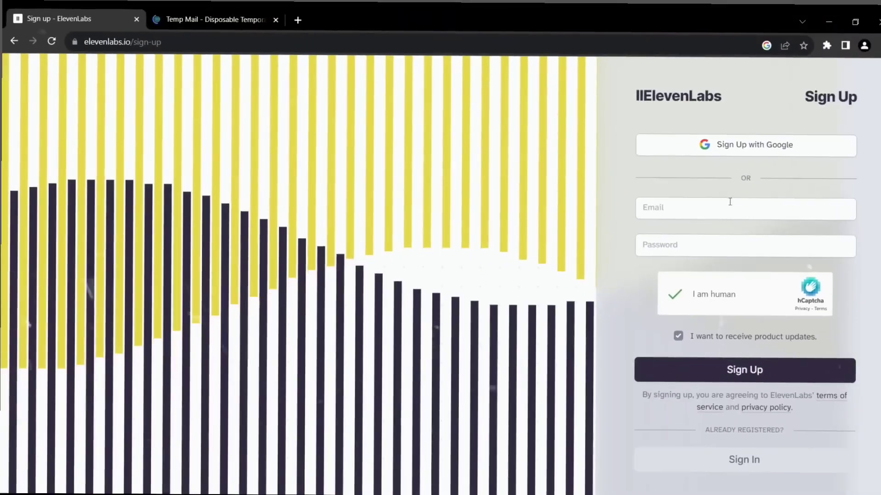
{"action": "key", "text": "ctrl+v"}
{"action": "left_click", "coordinate": [675, 246]}
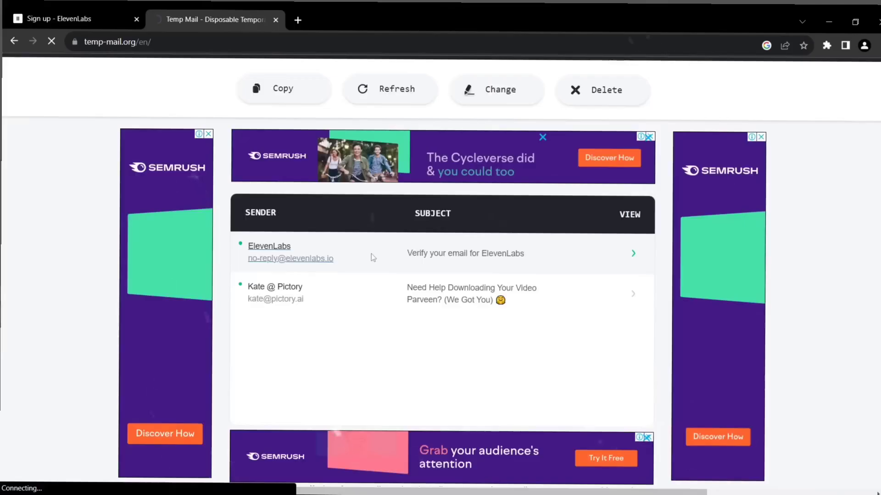
Open the ElevenLabs verification message in the Temp Mail inbox and verify the email address
{"action": "left_click", "coordinate": [371, 254]}
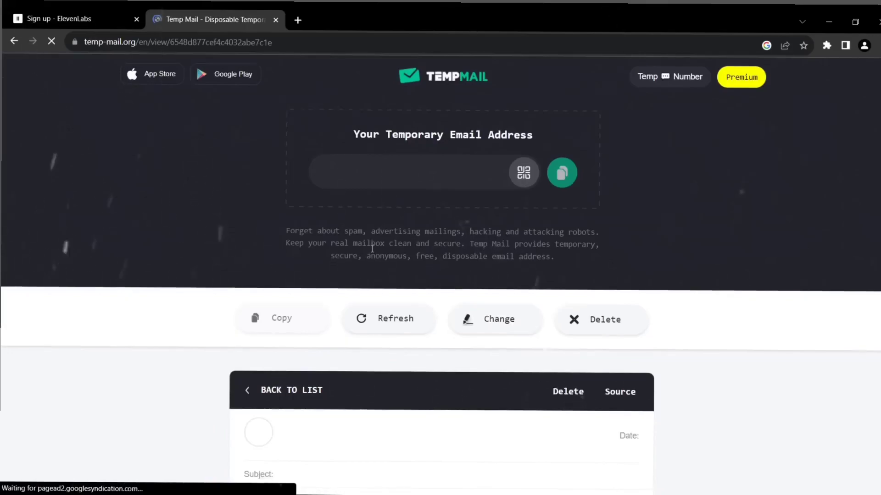
{"action": "scroll", "coordinate": [371, 255], "scroll_direction": "down", "scroll_amount": 9}
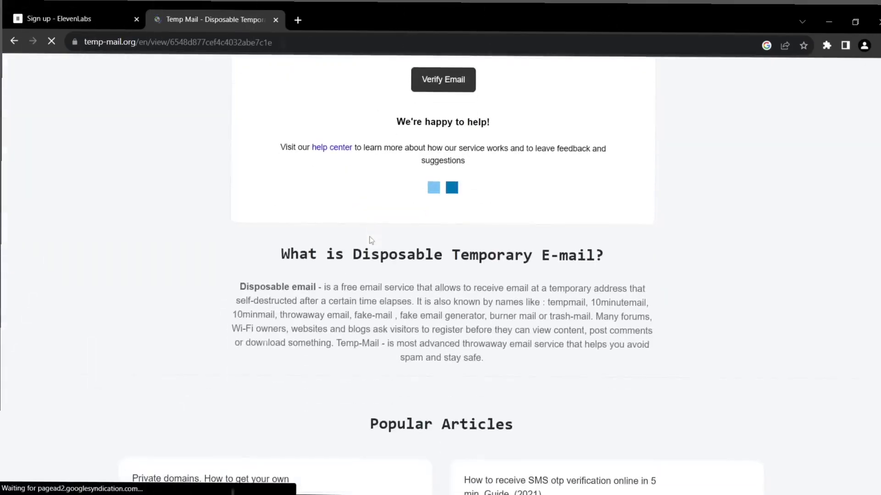
{"action": "scroll", "coordinate": [468, 187], "scroll_direction": "up", "scroll_amount": 4}
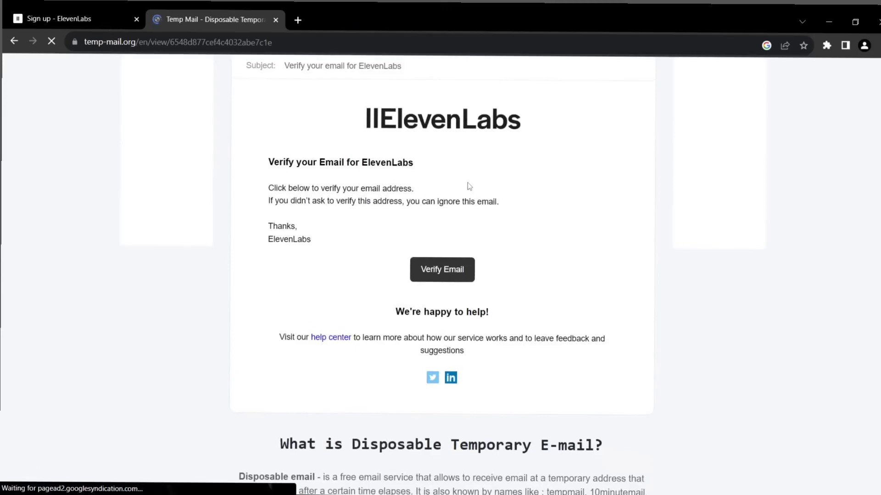
{"action": "scroll", "coordinate": [467, 183], "scroll_direction": "up", "scroll_amount": 1}
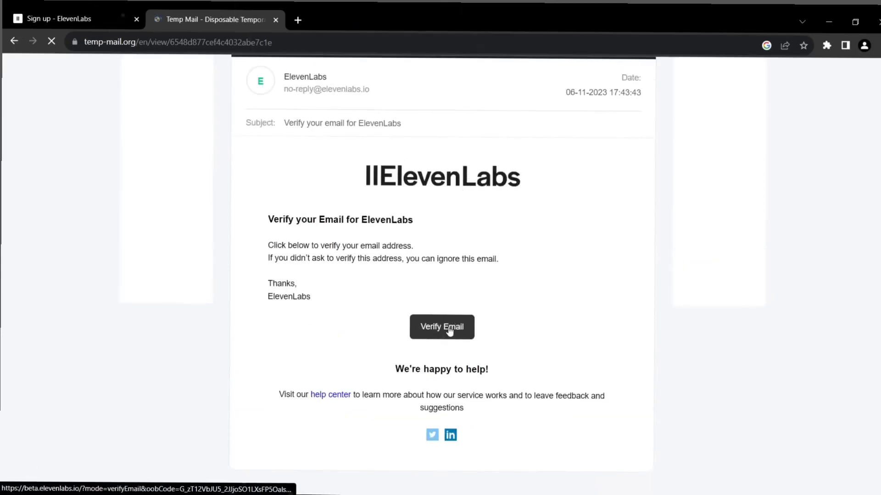
{"action": "left_click", "coordinate": [441, 334]}
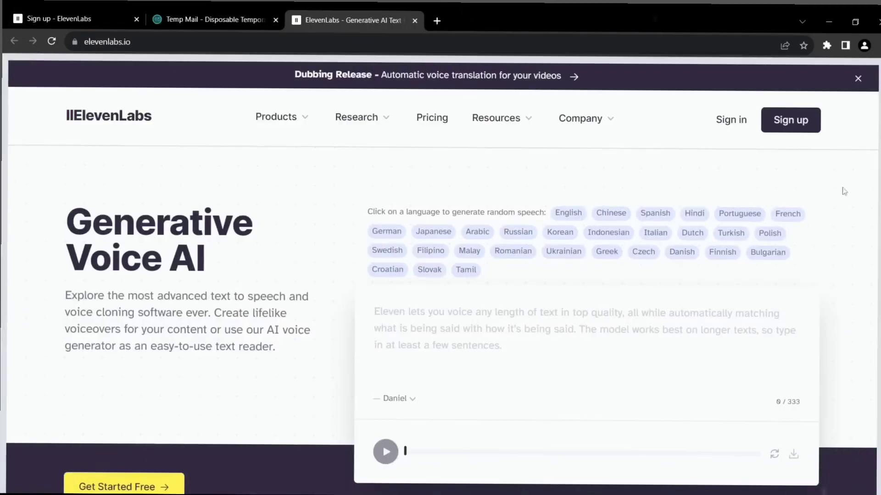
Sign in to ElevenLabs, preview the premade Adam voice and select it for speech synthesis
{"action": "left_click", "coordinate": [730, 122]}
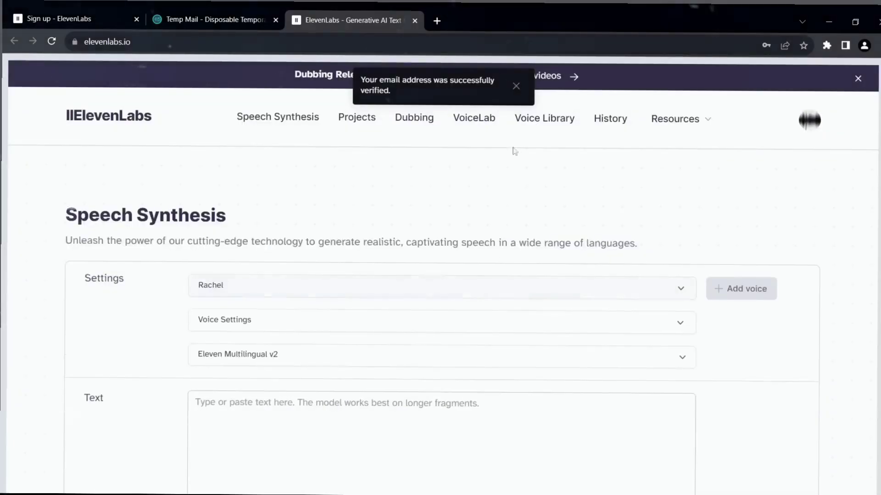
{"action": "scroll", "coordinate": [687, 173], "scroll_direction": "down", "scroll_amount": 3}
{"action": "left_click", "coordinate": [686, 172]}
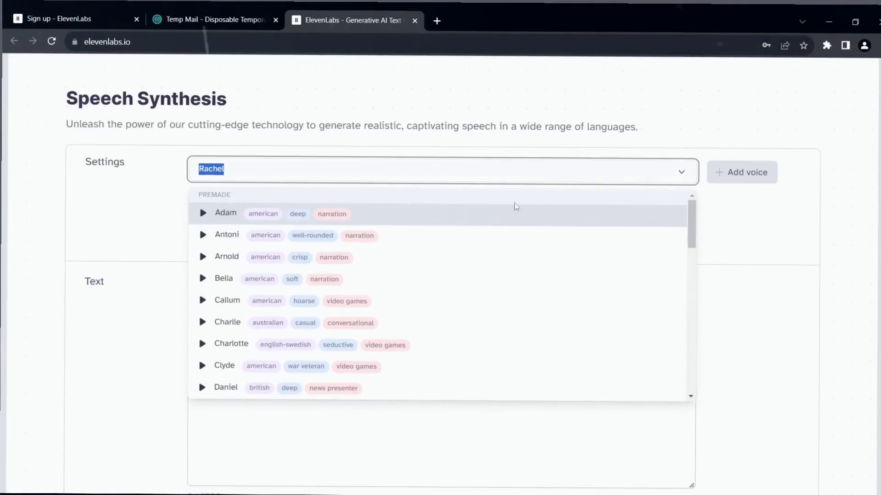
{"action": "left_click", "coordinate": [204, 216]}
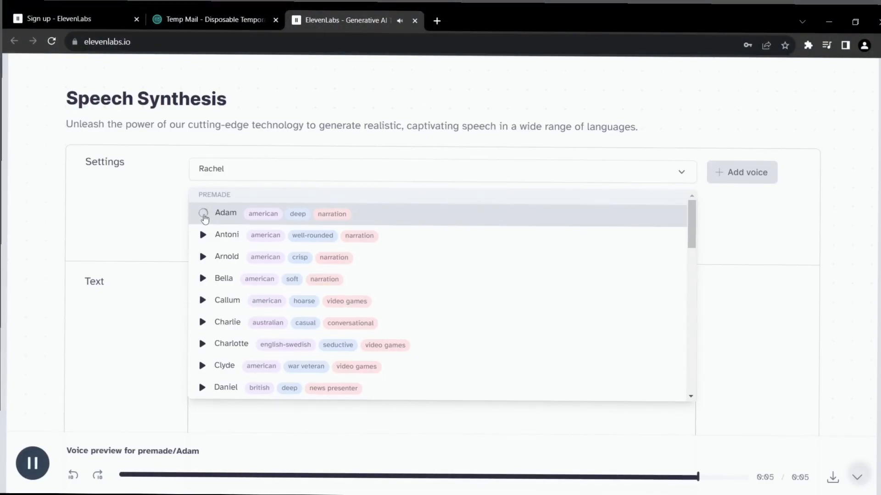
{"action": "left_click", "coordinate": [422, 222]}
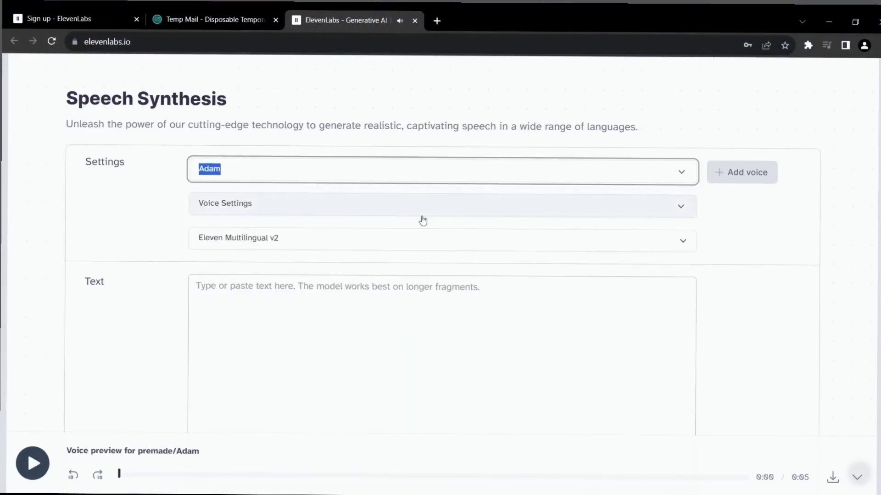
Paste the video script as the speech text and delete the cut-off "Samaalna Alsi Chhodo" section at its end
{"action": "scroll", "coordinate": [421, 220], "scroll_direction": "down", "scroll_amount": 3}
{"action": "left_click", "coordinate": [475, 278]}
{"action": "key", "text": "ctrl+v"}
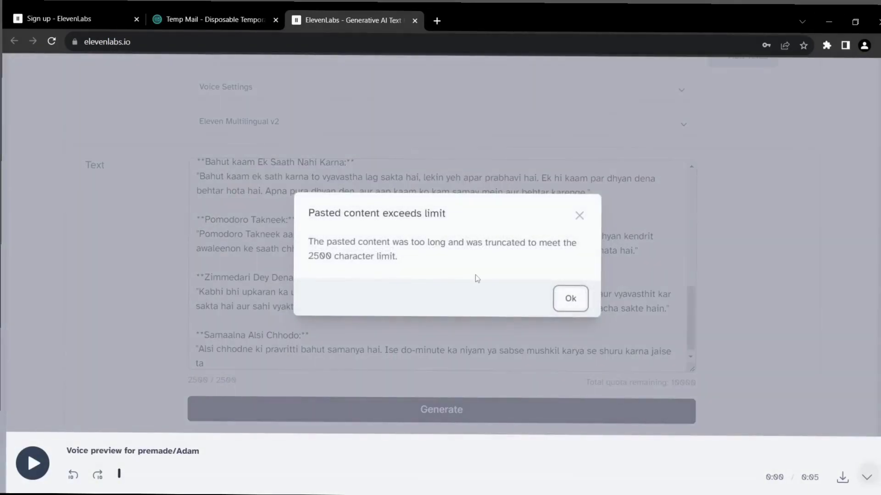
{"action": "left_click", "coordinate": [568, 299]}
{"action": "left_click_drag", "start_coordinate": [196, 327], "coordinate": [240, 364]}
{"action": "key", "text": "BackSpace"}
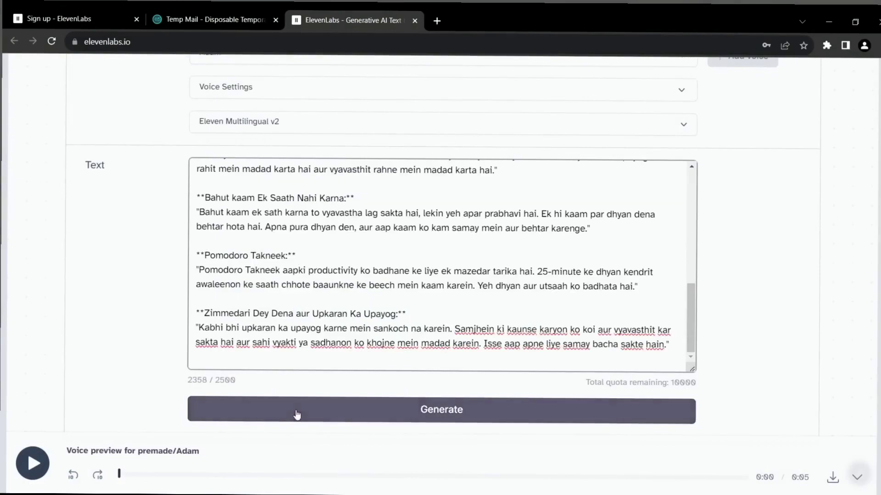
Generate the voice-over from the script with the Adam voice and download it as an MP3 file
{"action": "left_click", "coordinate": [350, 413]}
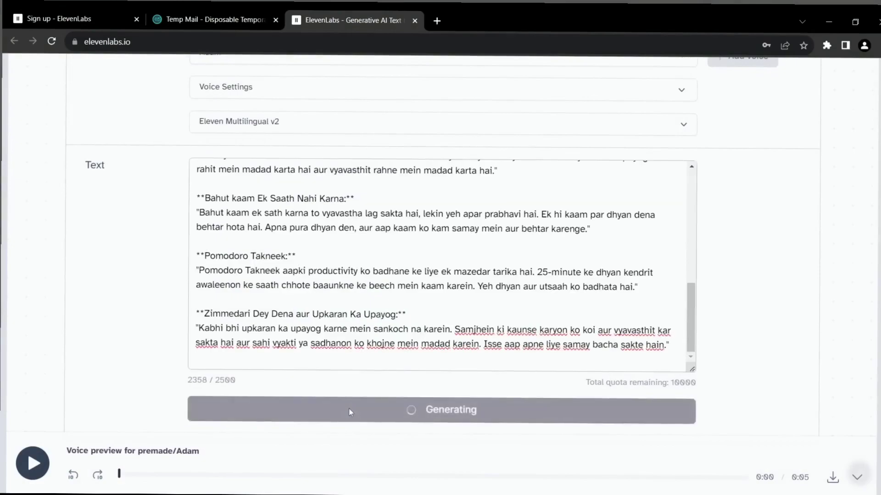
{"action": "left_click", "coordinate": [832, 479]}
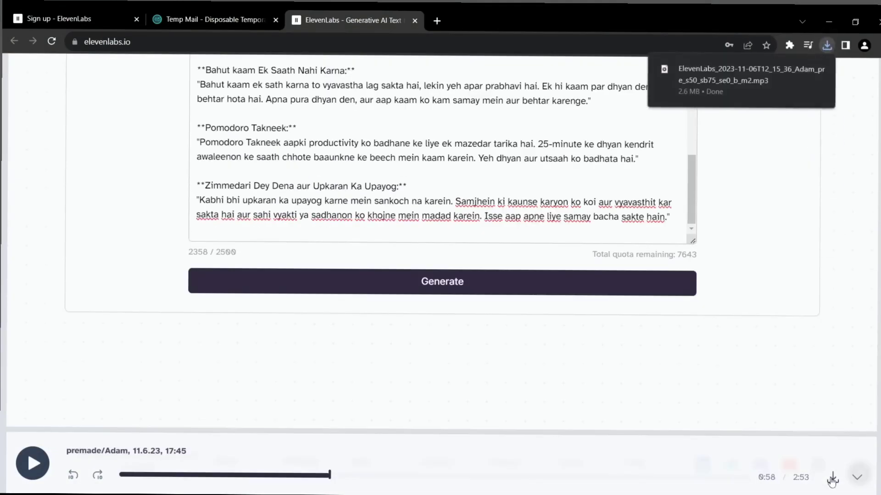
{"action": "scroll", "coordinate": [835, 384], "scroll_direction": "up", "scroll_amount": 8}
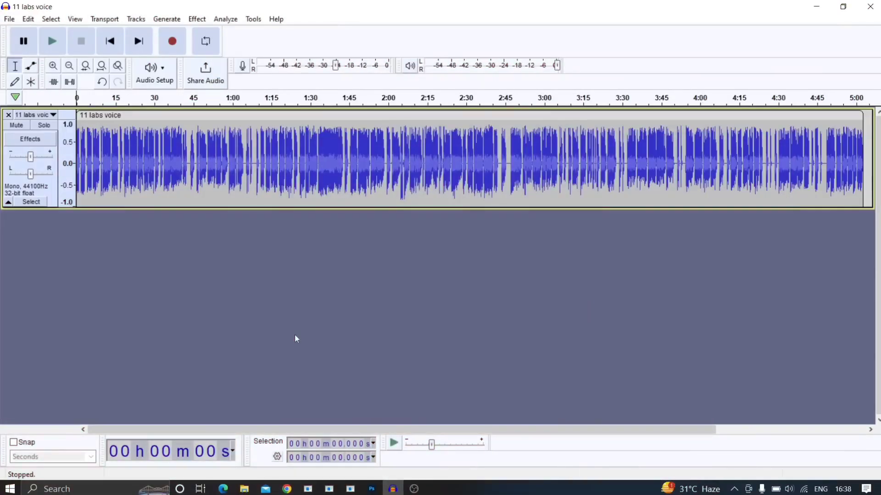
Switch to Audacity, select the entire "11 labs voice" track and open the list of audio effects
{"action": "key", "text": "ctrl+a"}
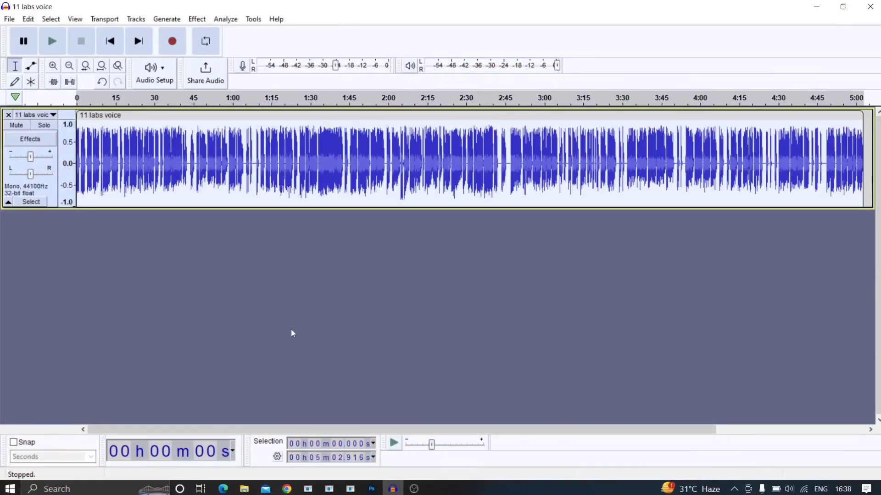
{"action": "left_click", "coordinate": [197, 19]}
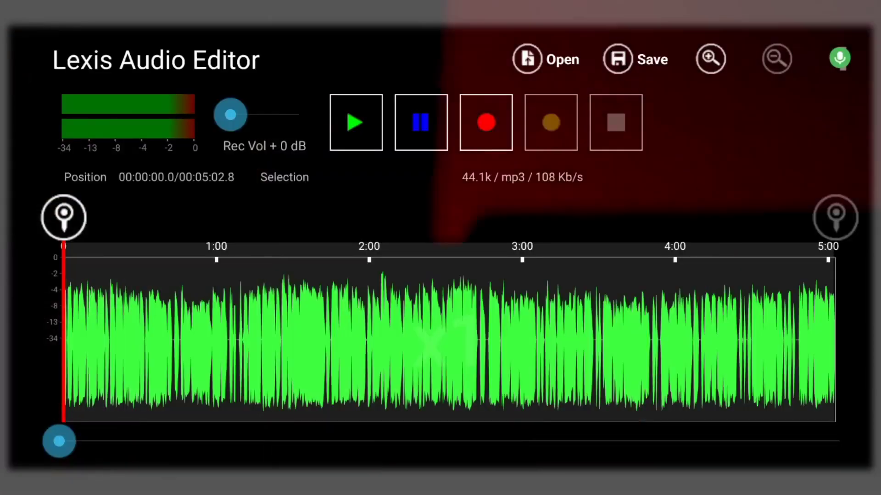
Switch to Lexis Audio Editor and use its additional editing options on the loaded voice recordings
{"action": "left_click", "coordinate": [843, 59]}
{"action": "left_click", "coordinate": [694, 168]}
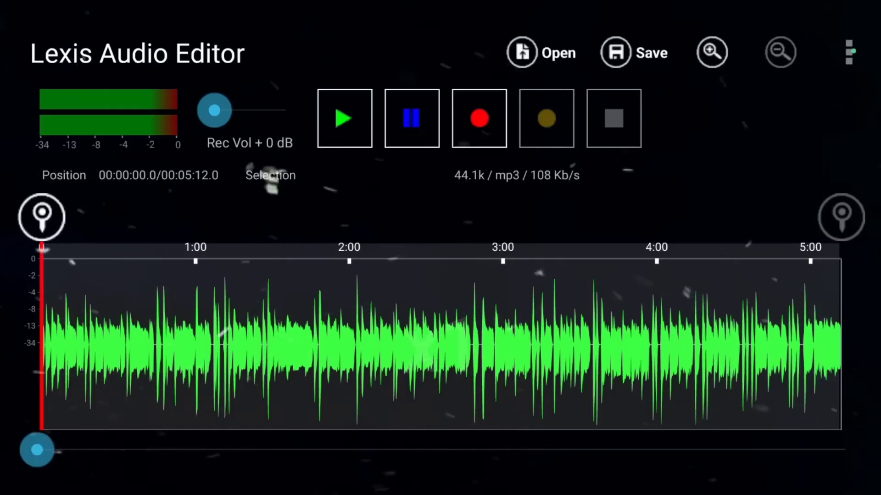
{"action": "left_click", "coordinate": [847, 52]}
{"action": "left_click", "coordinate": [836, 157]}
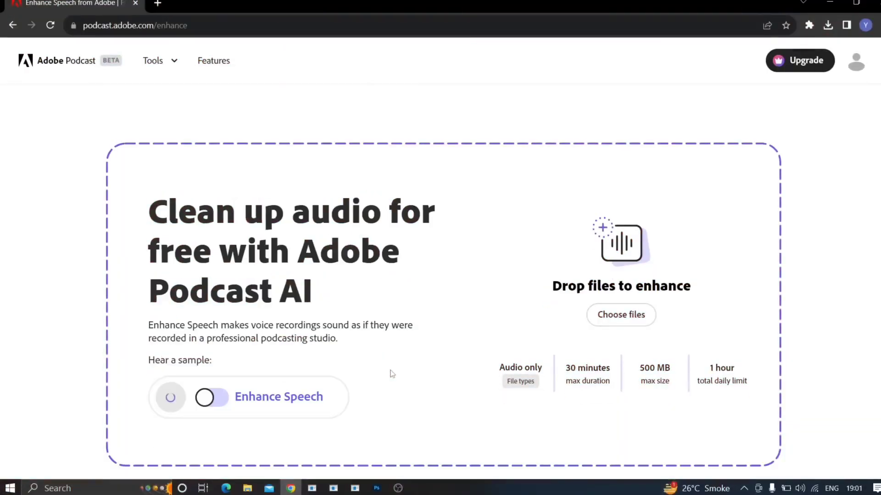
Upload the AI VOICE recording to Adobe Podcast Enhance Speech and download the enhanced WAV file
{"action": "scroll", "coordinate": [417, 336], "scroll_direction": "down", "scroll_amount": 1}
{"action": "left_click", "coordinate": [613, 256]}
{"action": "left_click", "coordinate": [650, 340]}
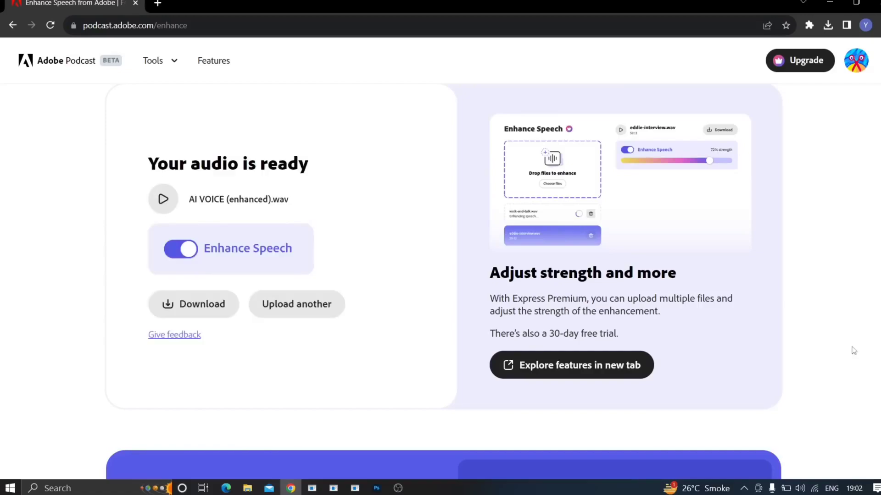
{"action": "left_click", "coordinate": [168, 306]}
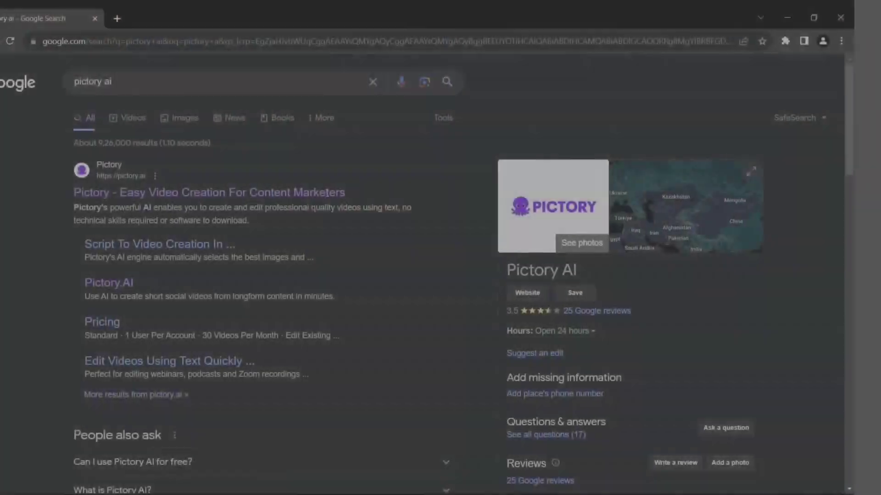
Start a free trial on the Pictory site and add a credit card with the cardholder's first name, card number, expiry date and CVV
{"action": "left_click", "coordinate": [358, 193]}
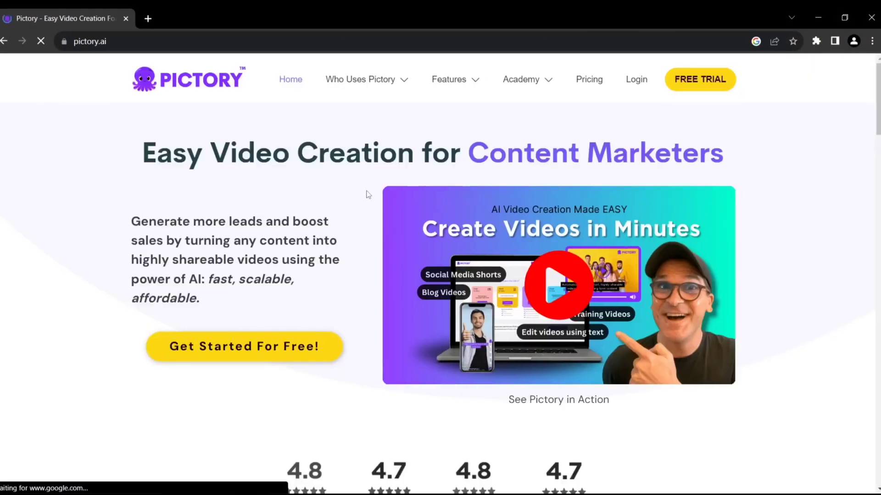
{"action": "left_click", "coordinate": [700, 122]}
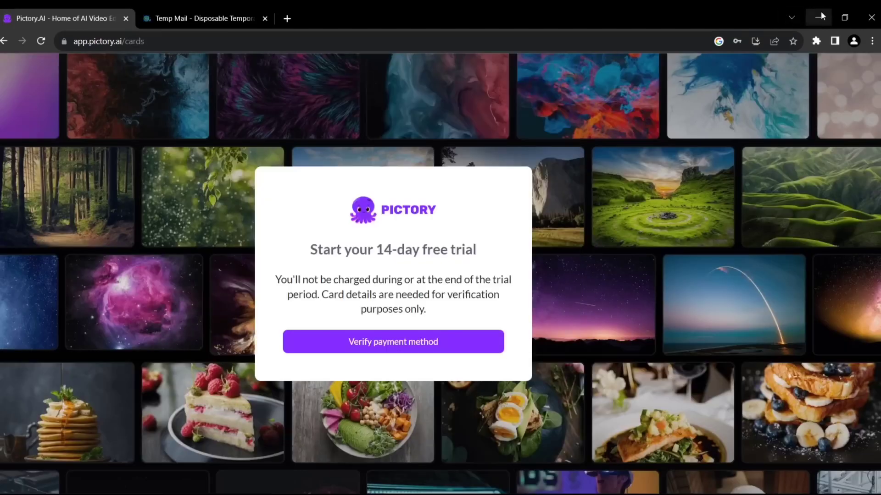
{"action": "left_click", "coordinate": [433, 349]}
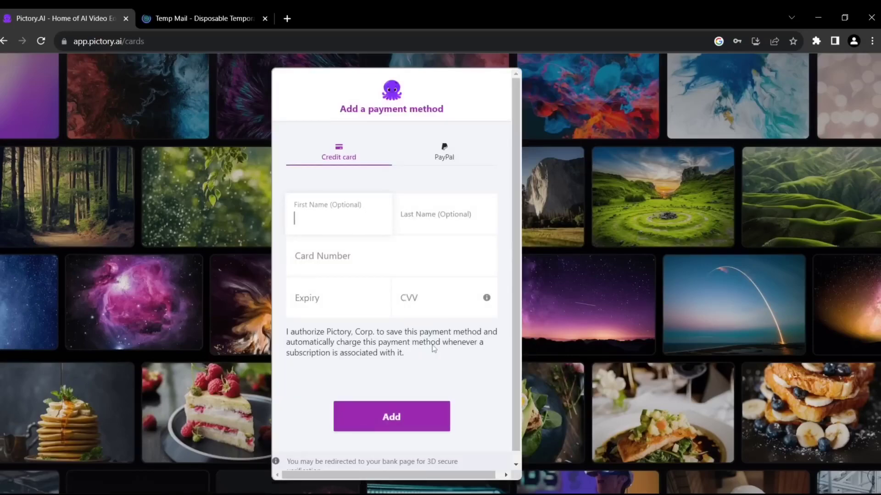
{"action": "type", "text": "01 / 28"}
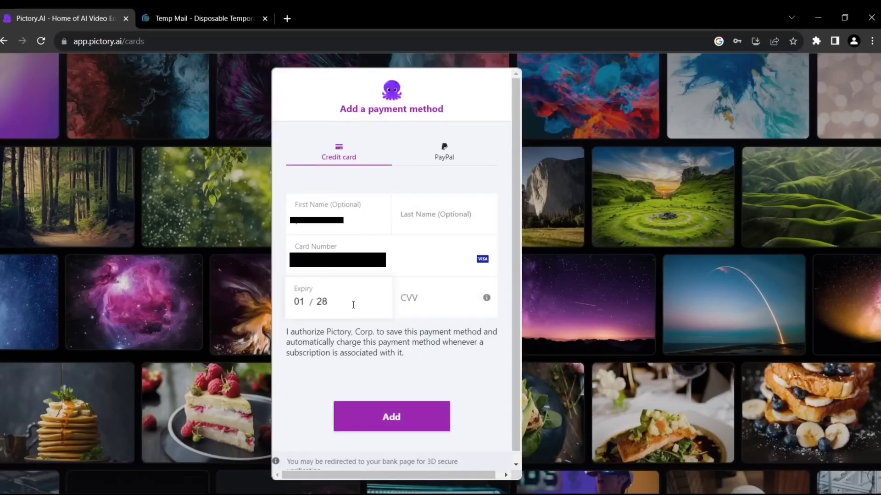
{"action": "left_click", "coordinate": [397, 300]}
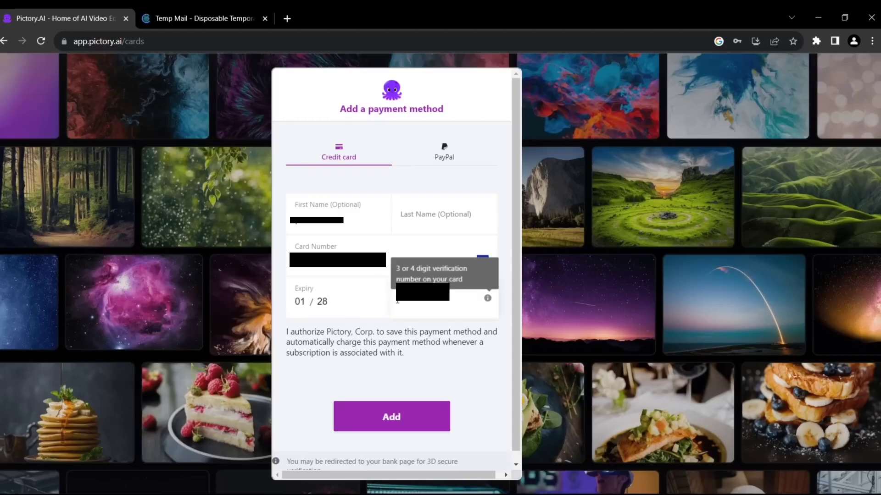
{"action": "left_click", "coordinate": [384, 408]}
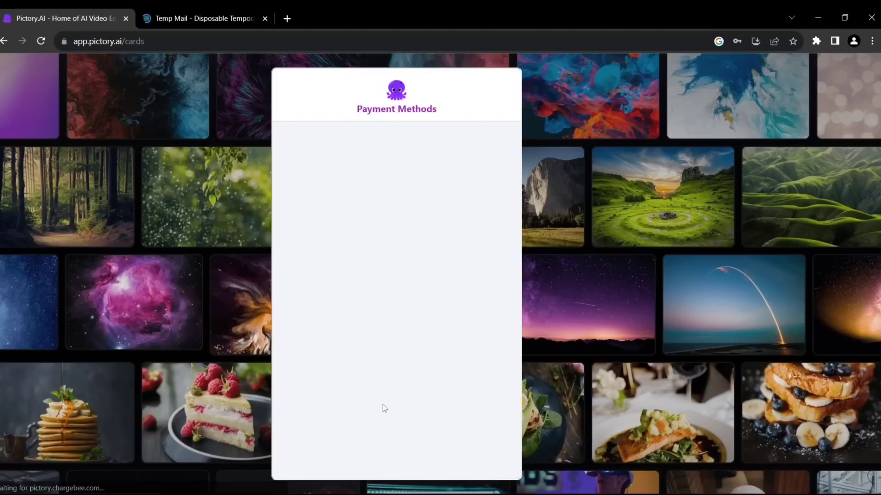
Copy the verification code from the newly received message in Temp Mail and paste it into Pictory
{"action": "left_click", "coordinate": [198, 18]}
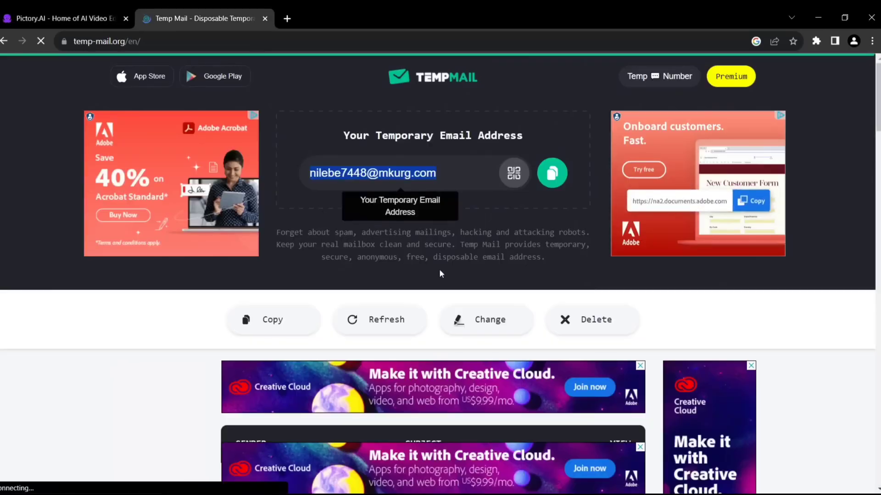
{"action": "scroll", "coordinate": [440, 270], "scroll_direction": "down", "scroll_amount": 4}
{"action": "left_click", "coordinate": [431, 308]}
{"action": "left_click_drag", "start_coordinate": [391, 295], "coordinate": [484, 296]}
{"action": "key", "text": "ctrl+c"}
{"action": "key", "text": "ctrl+shift+Tab"}
{"action": "key", "text": "ctrl+v"}
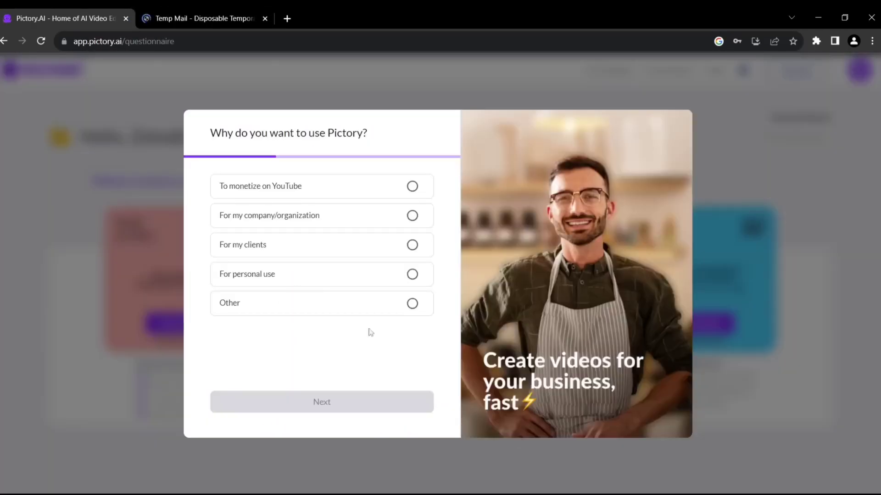
Answer the usage question with "To monetize on YouTube" and start a Script to Video project
{"action": "left_click", "coordinate": [342, 193]}
{"action": "left_click", "coordinate": [306, 412]}
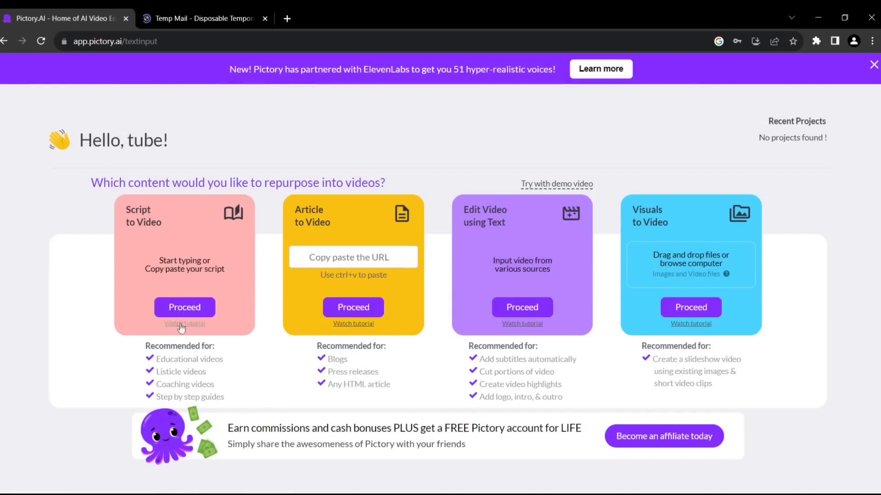
{"action": "left_click", "coordinate": [185, 308]}
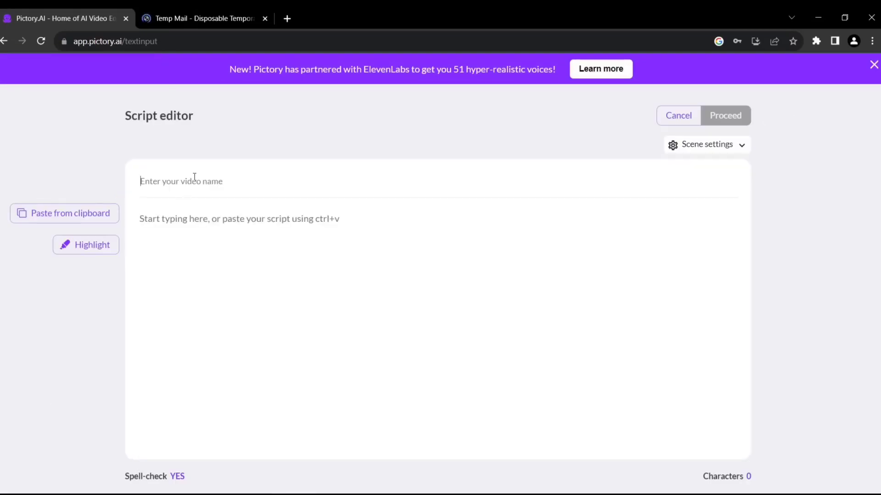
Name the video "Time management", paste the script into the script editor and proceed to the template choice
{"action": "left_click", "coordinate": [238, 219]}
{"action": "key", "text": "ctrl+v"}
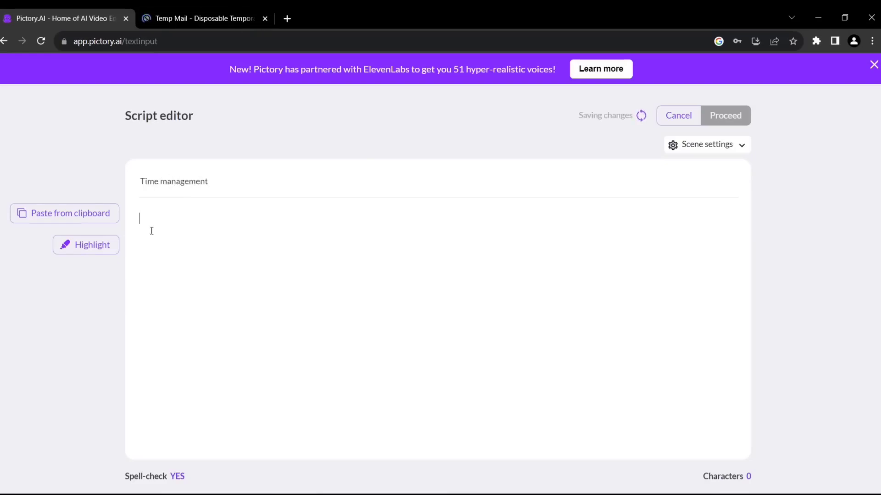
{"action": "left_click", "coordinate": [725, 115]}
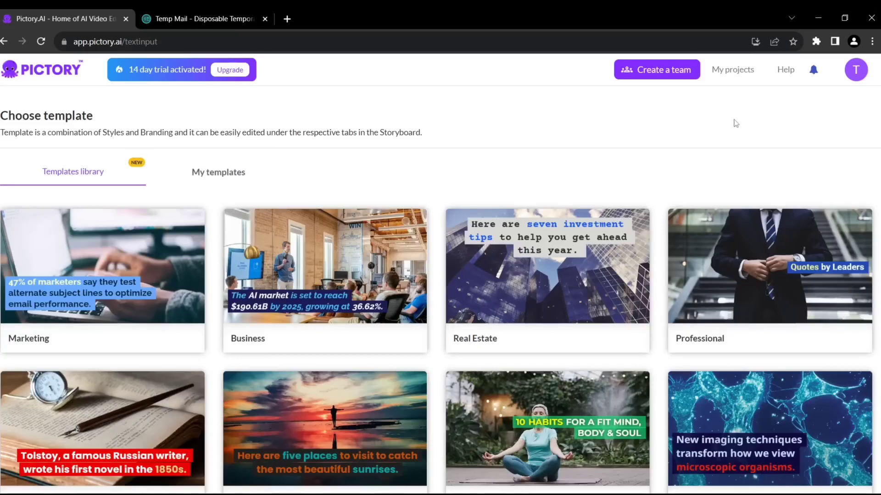
Browse the templates library and apply the Black and White template in landscape format
{"action": "scroll", "coordinate": [735, 125], "scroll_direction": "down", "scroll_amount": 10}
{"action": "scroll", "coordinate": [877, 244], "scroll_direction": "down", "scroll_amount": 20}
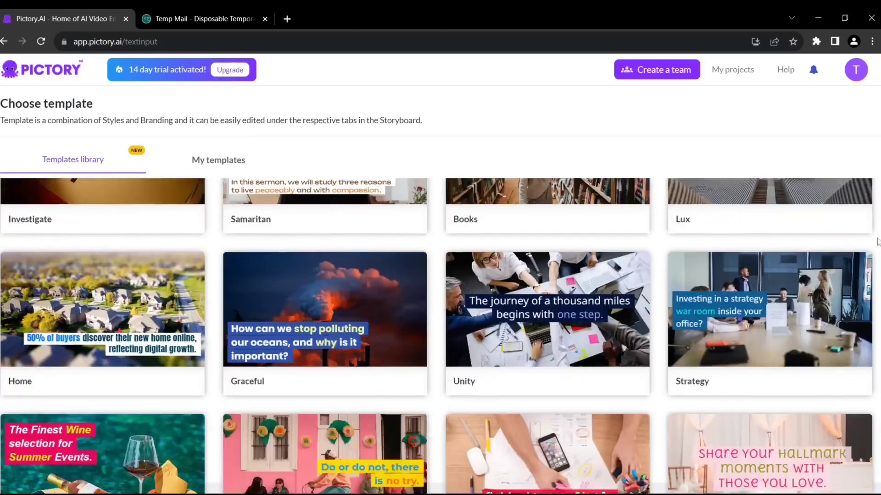
{"action": "scroll", "coordinate": [877, 234], "scroll_direction": "up", "scroll_amount": 3}
{"action": "scroll", "coordinate": [878, 231], "scroll_direction": "up", "scroll_amount": 15}
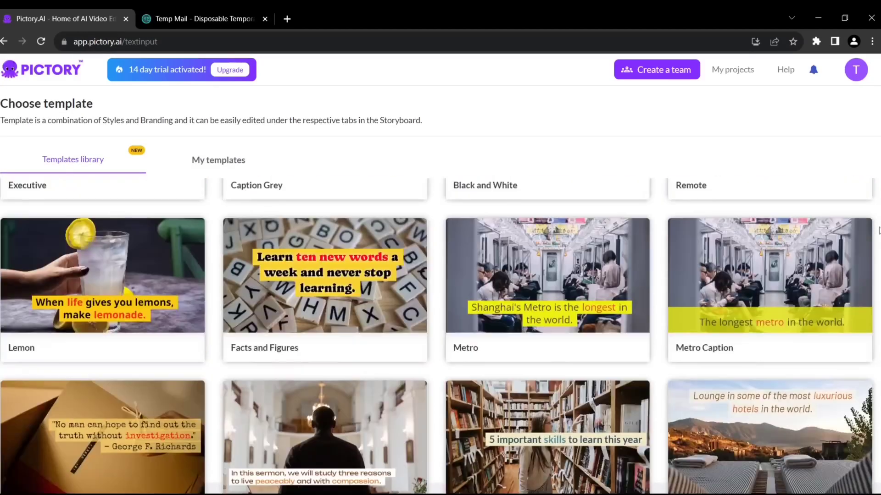
{"action": "scroll", "coordinate": [543, 321], "scroll_direction": "up", "scroll_amount": 2}
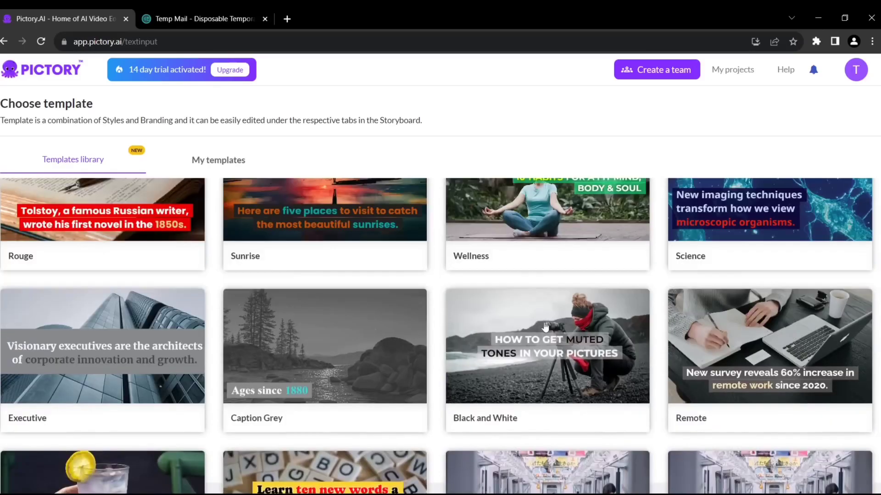
{"action": "mouse_move", "coordinate": [543, 321]}
{"action": "left_click", "coordinate": [500, 354]}
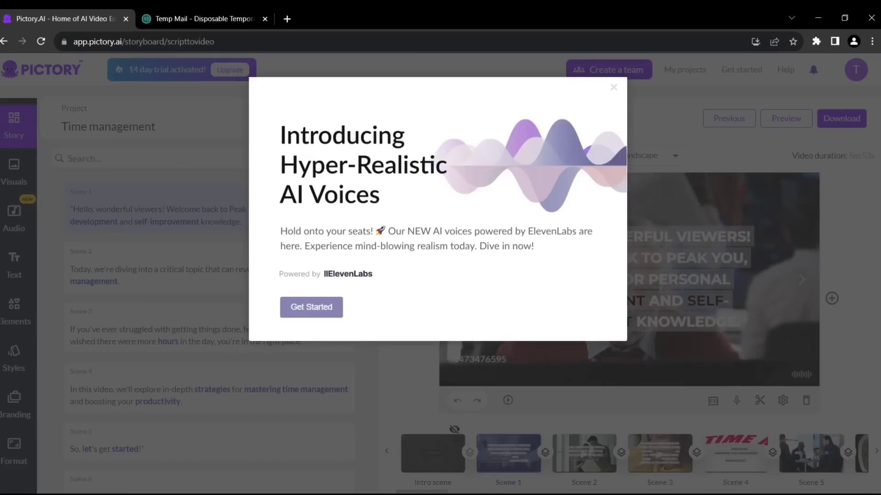
Dismiss the AI voices introduction, then review the storyboard scenes up to Scene 5 and its library of visuals
{"action": "left_click", "coordinate": [782, 307]}
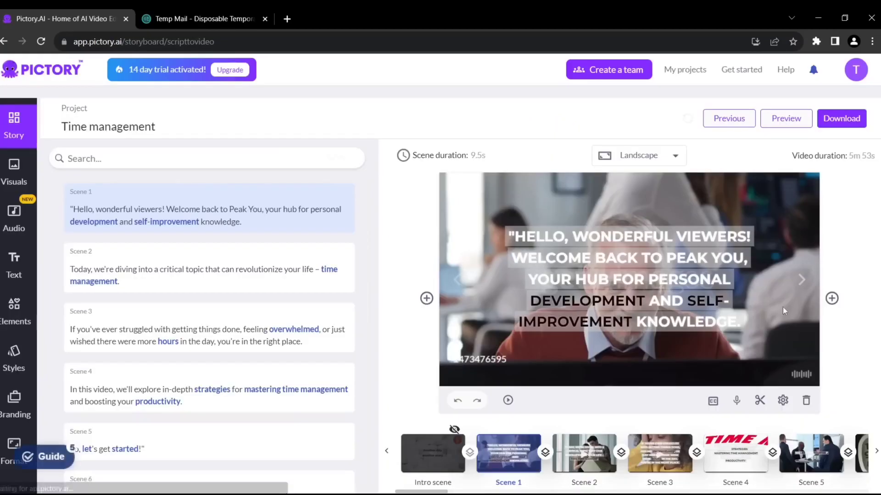
{"action": "left_click", "coordinate": [801, 281]}
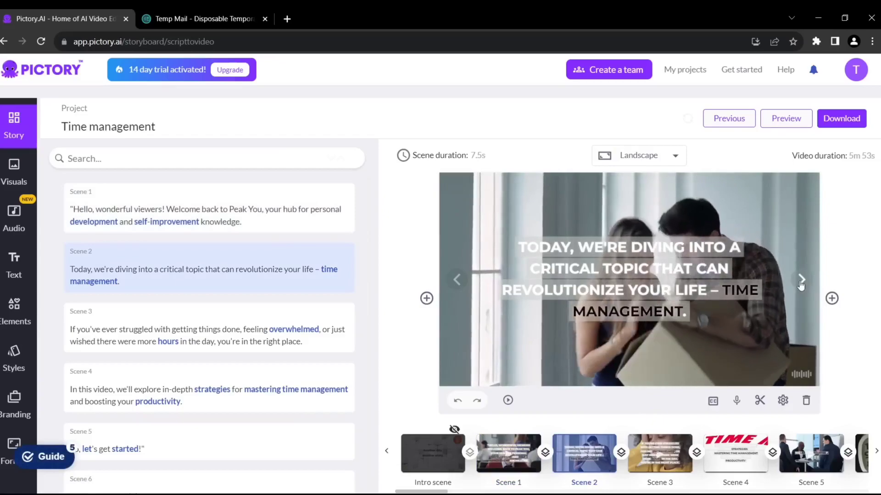
{"action": "left_click", "coordinate": [800, 279]}
{"action": "left_click", "coordinate": [801, 280]}
{"action": "left_click", "coordinate": [801, 280]}
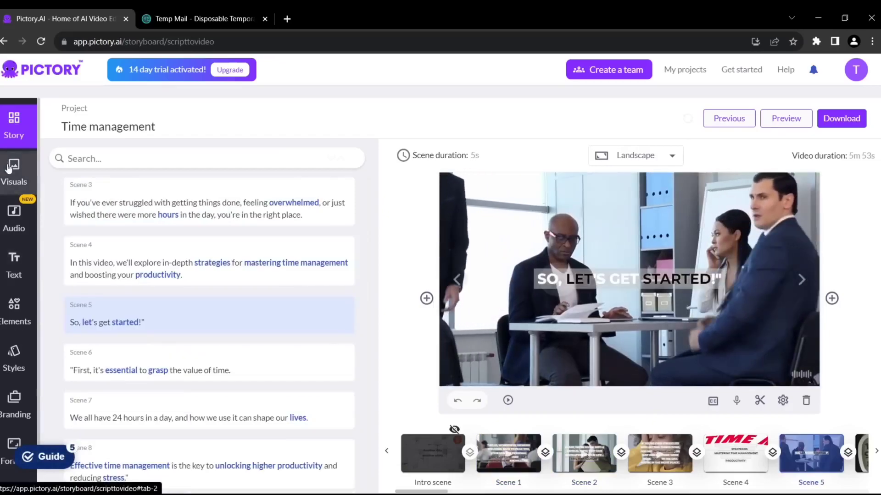
{"action": "left_click", "coordinate": [14, 170]}
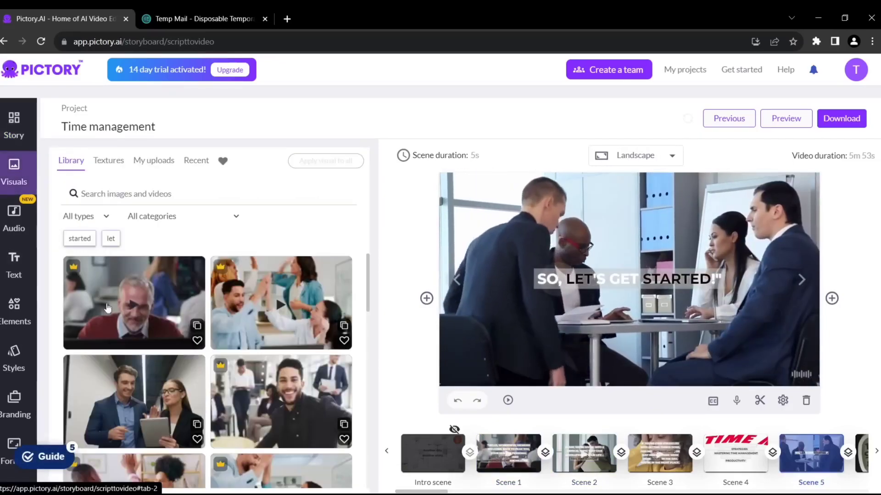
Replace Scene 5's visual with the stopwatch clip found with "start", and move the caption to the frame's lower edge for all scenes
{"action": "scroll", "coordinate": [133, 311], "scroll_direction": "down", "scroll_amount": 10}
{"action": "scroll", "coordinate": [156, 315], "scroll_direction": "down", "scroll_amount": 2}
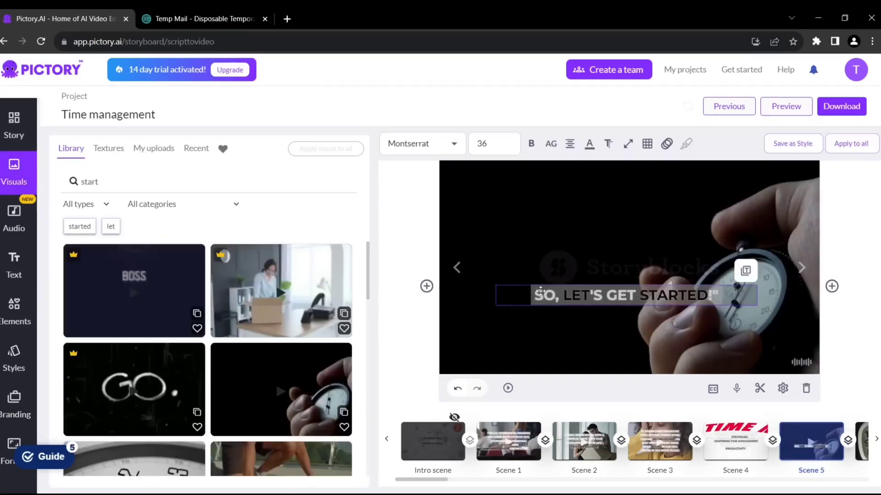
{"action": "left_click_drag", "start_coordinate": [540, 291], "coordinate": [558, 353]}
{"action": "left_click", "coordinate": [860, 149]}
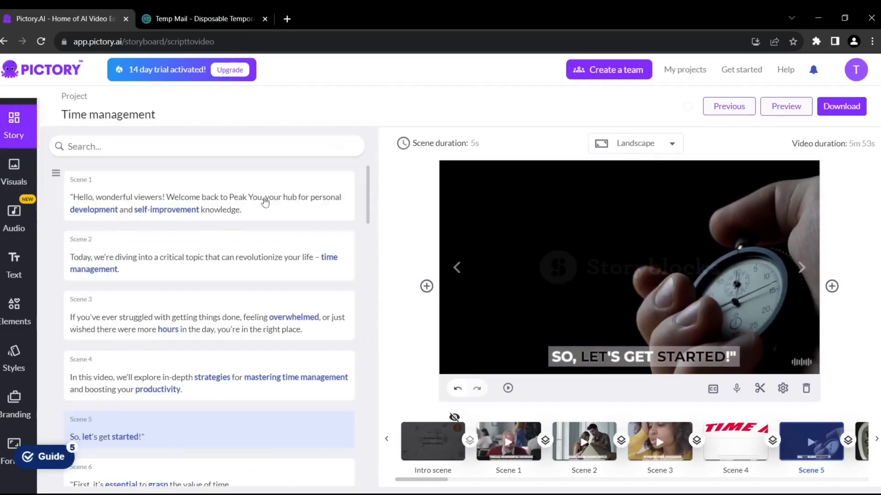
Split Scene 1's text after "Peak You," so the rest of the sentence becomes its own scene
{"action": "left_click", "coordinate": [265, 202]}
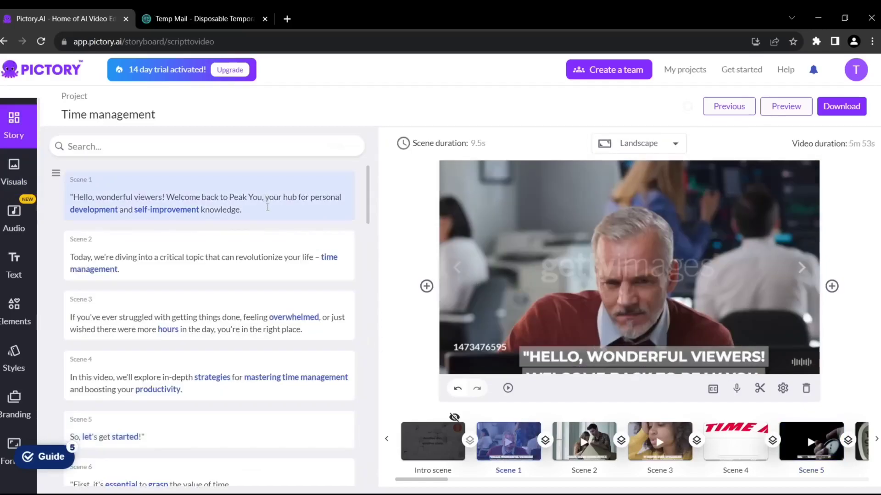
{"action": "key", "text": "Return"}
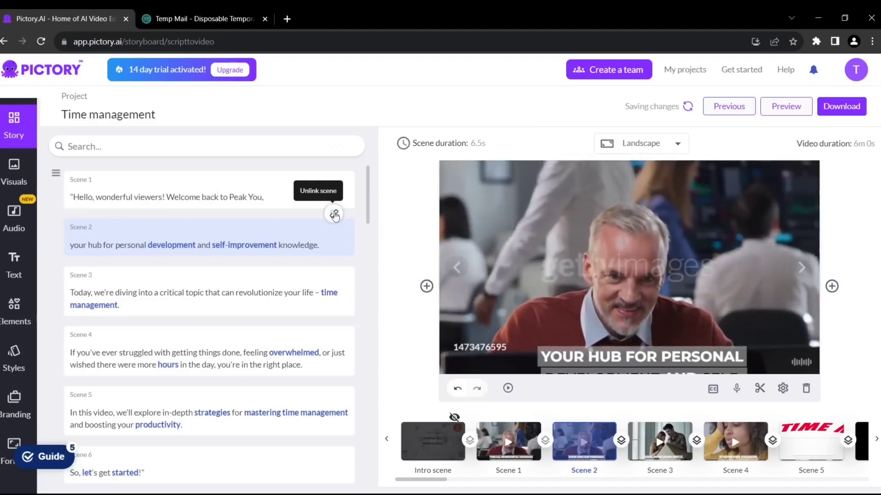
Review the background music, voiceover and audio upload options, the decorative text formats and the emoji elements
{"action": "left_click", "coordinate": [14, 215]}
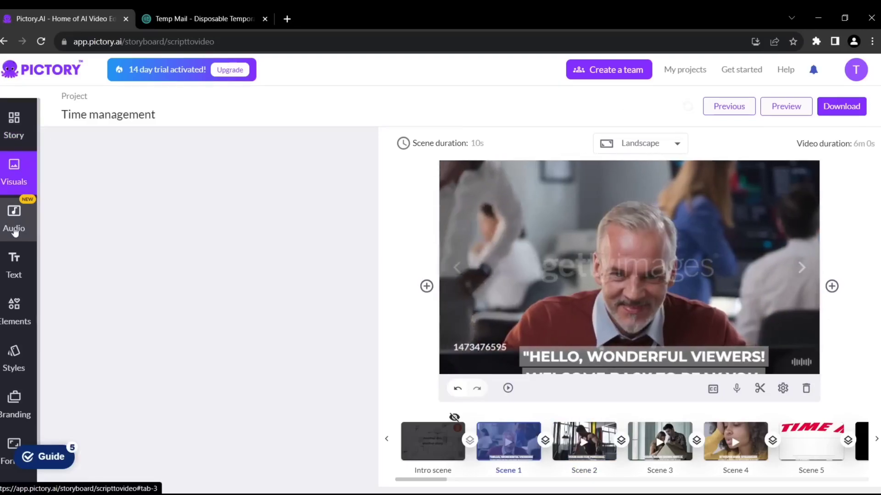
{"action": "scroll", "coordinate": [175, 321], "scroll_direction": "down", "scroll_amount": 8}
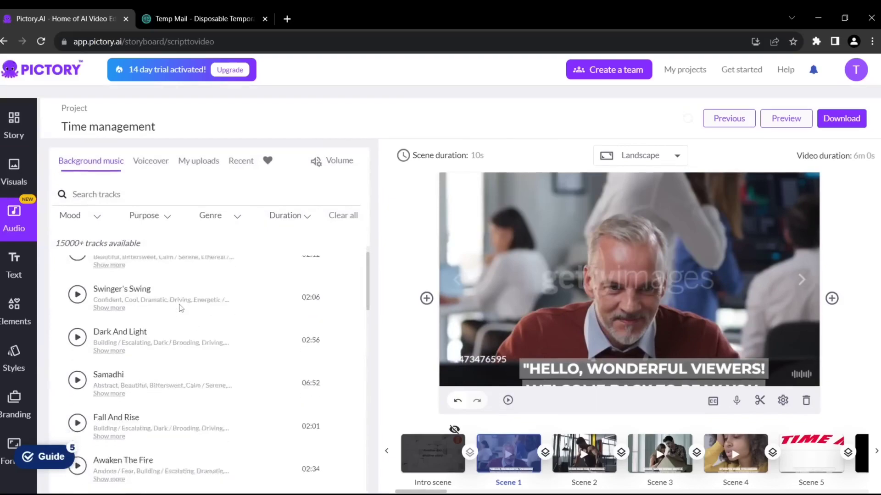
{"action": "left_click", "coordinate": [145, 164]}
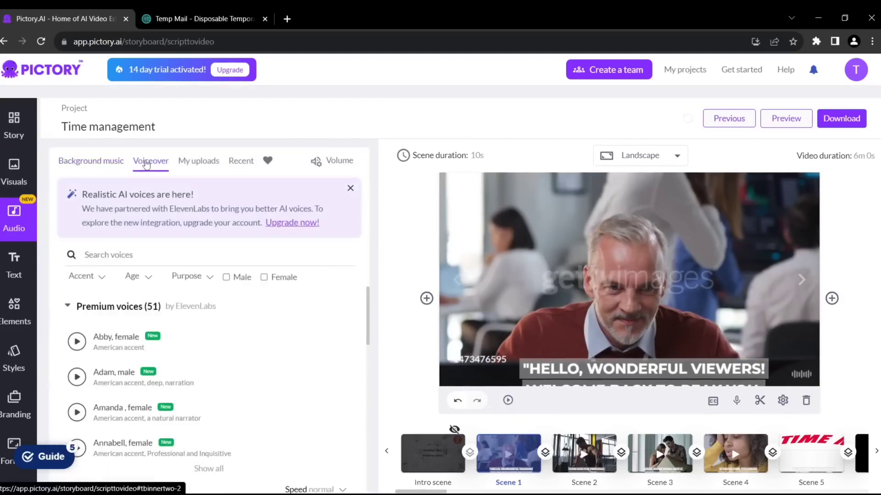
{"action": "left_click", "coordinate": [196, 163]}
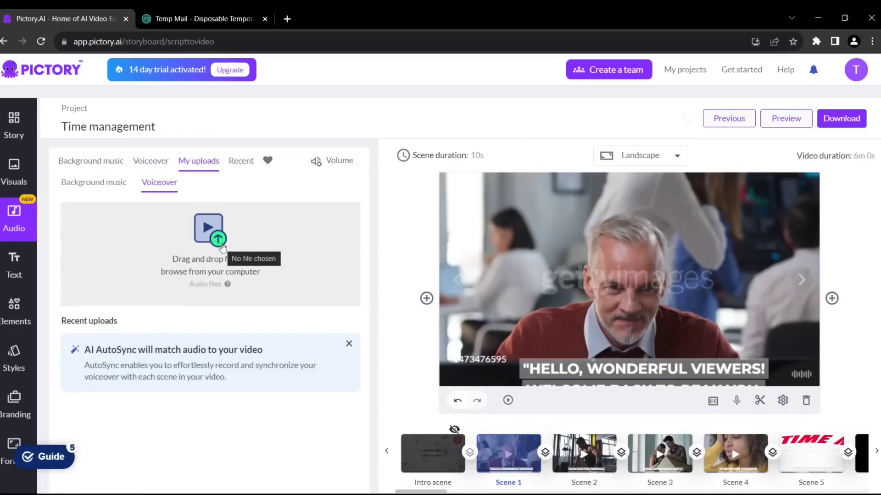
{"action": "left_click", "coordinate": [15, 270]}
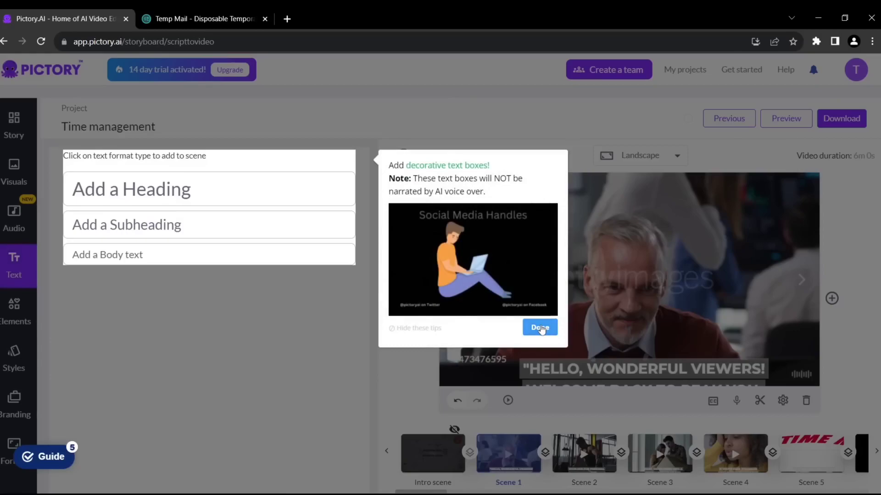
{"action": "left_click", "coordinate": [540, 329]}
{"action": "left_click", "coordinate": [14, 312]}
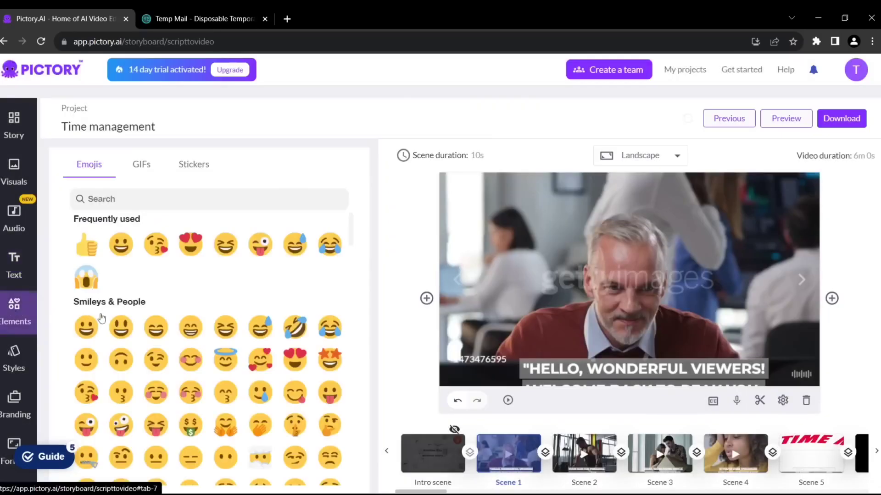
{"action": "scroll", "coordinate": [59, 318], "scroll_direction": "down", "scroll_amount": 1}
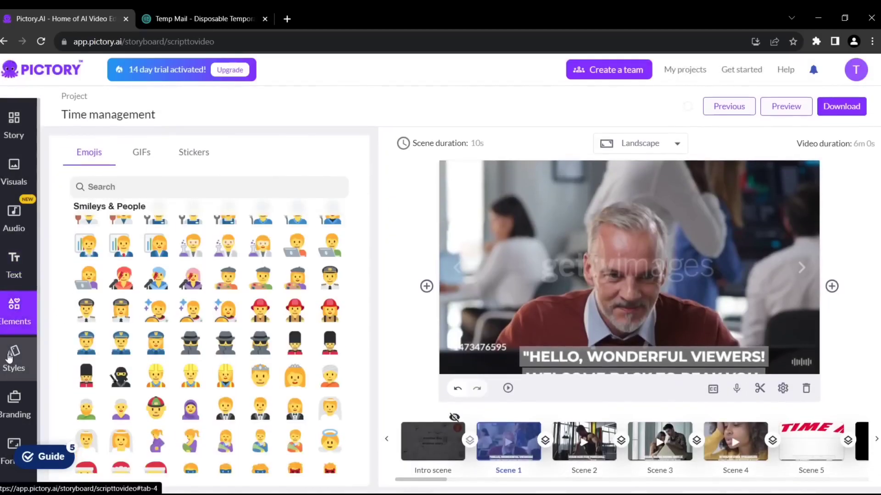
Review the Black and White template styles, the intro branding settings and the video format options
{"action": "left_click", "coordinate": [14, 359]}
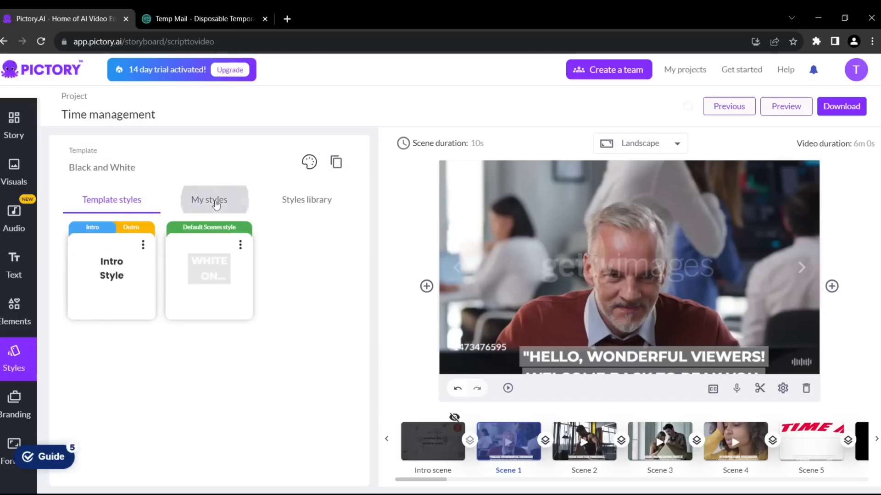
{"action": "left_click", "coordinate": [134, 202]}
{"action": "left_click", "coordinate": [228, 277]}
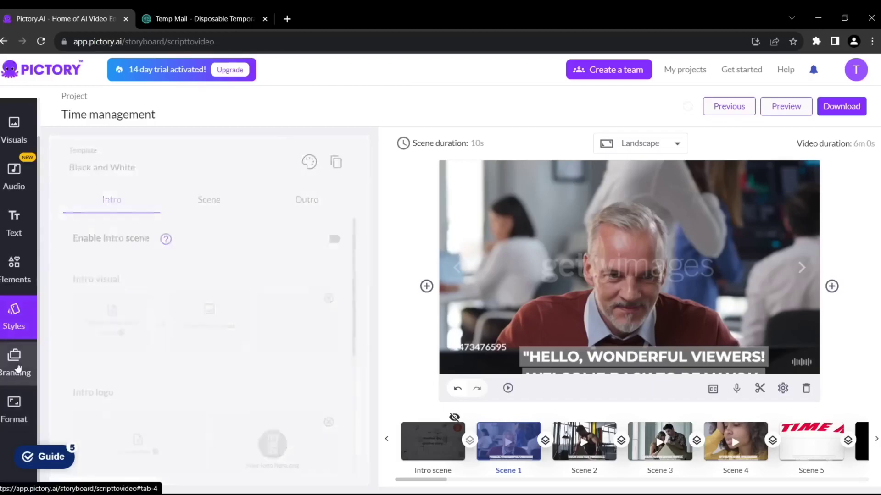
{"action": "scroll", "coordinate": [353, 303], "scroll_direction": "down", "scroll_amount": 5}
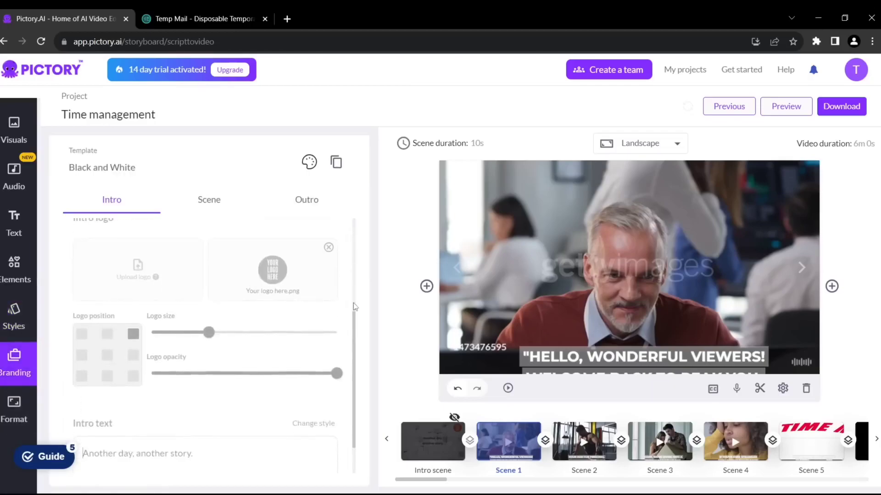
{"action": "left_click", "coordinate": [21, 415]}
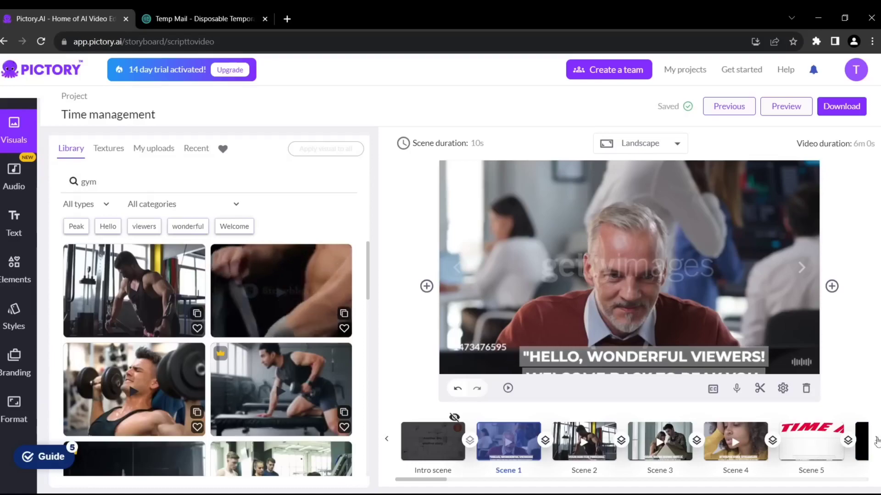
Check the storyboard through to the Outro scene, and hide the caption text on all scenes
{"action": "scroll", "coordinate": [877, 441], "scroll_direction": "right", "scroll_amount": 15}
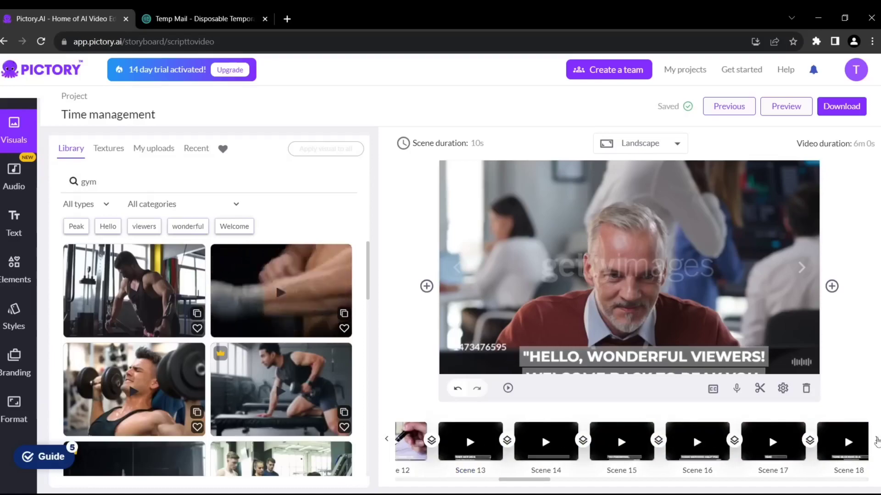
{"action": "scroll", "coordinate": [877, 441], "scroll_direction": "right", "scroll_amount": 10}
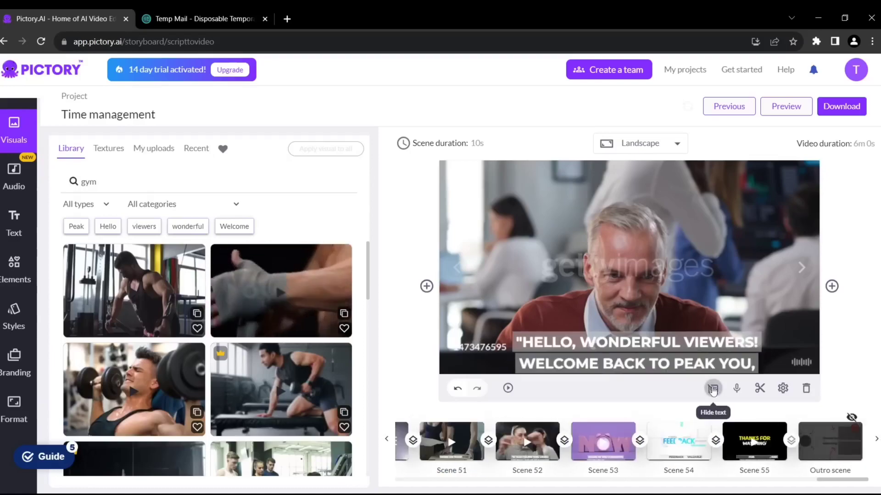
{"action": "left_click", "coordinate": [712, 388]}
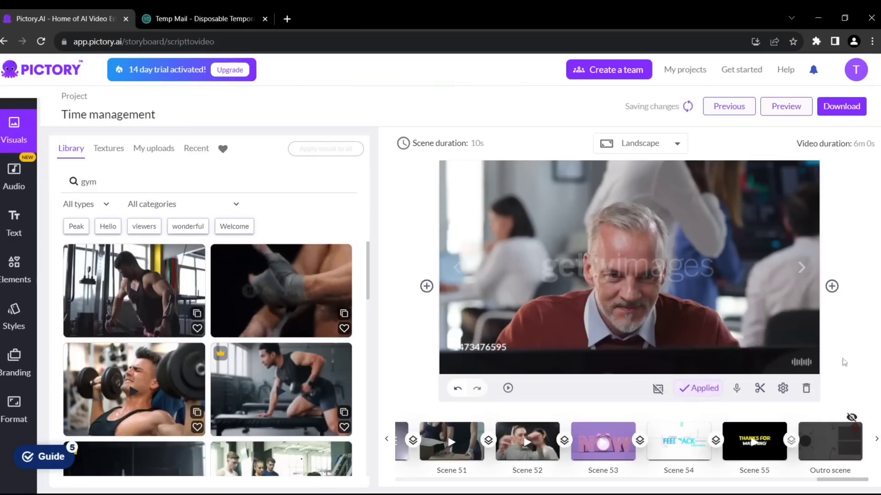
Export the Time management project as a video download
{"action": "left_click", "coordinate": [838, 108]}
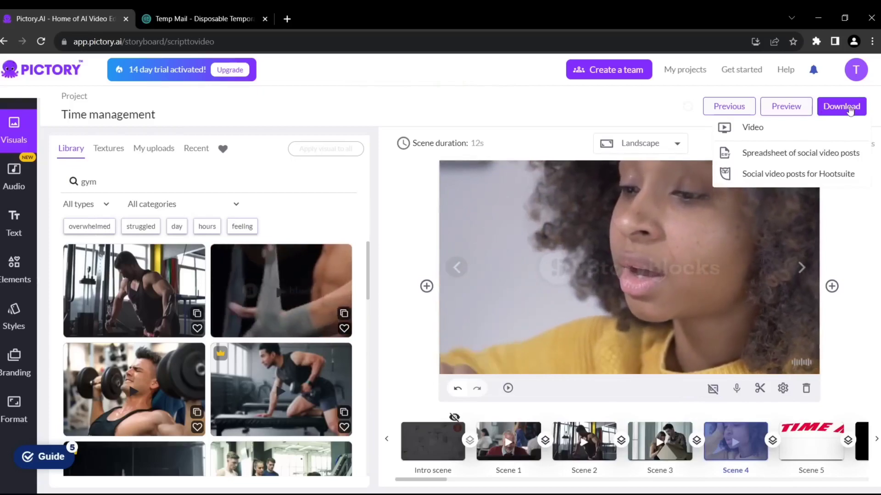
{"action": "left_click", "coordinate": [761, 127]}
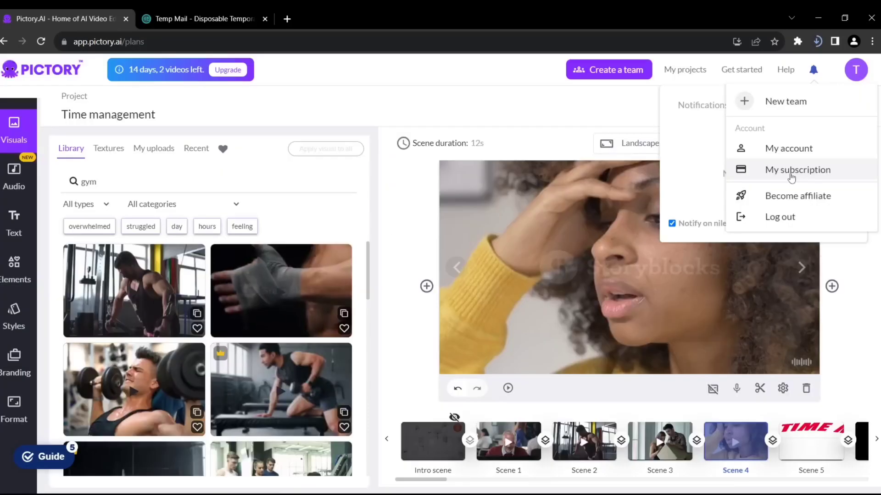
Open the account's subscription page and compare the features and prices of the available plans
{"action": "left_click", "coordinate": [788, 169]}
{"action": "scroll", "coordinate": [774, 194], "scroll_direction": "down", "scroll_amount": 3}
{"action": "scroll", "coordinate": [776, 195], "scroll_direction": "down", "scroll_amount": 3}
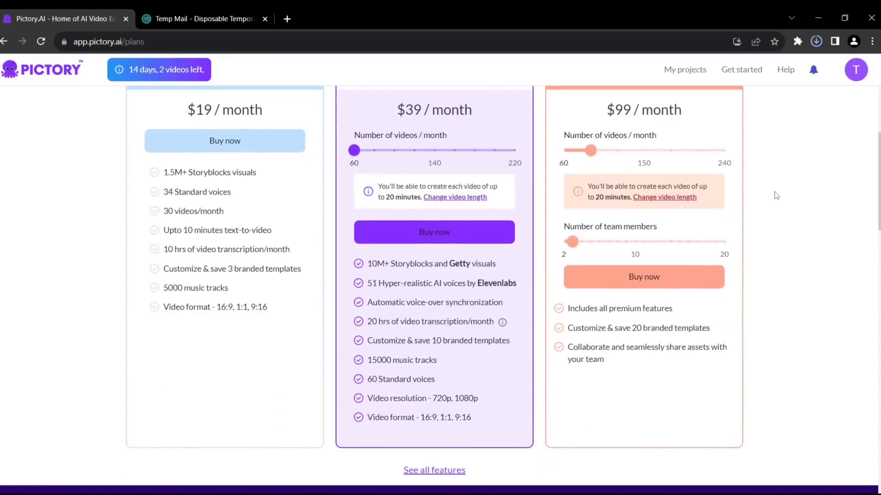
{"action": "scroll", "coordinate": [774, 191], "scroll_direction": "up", "scroll_amount": 1}
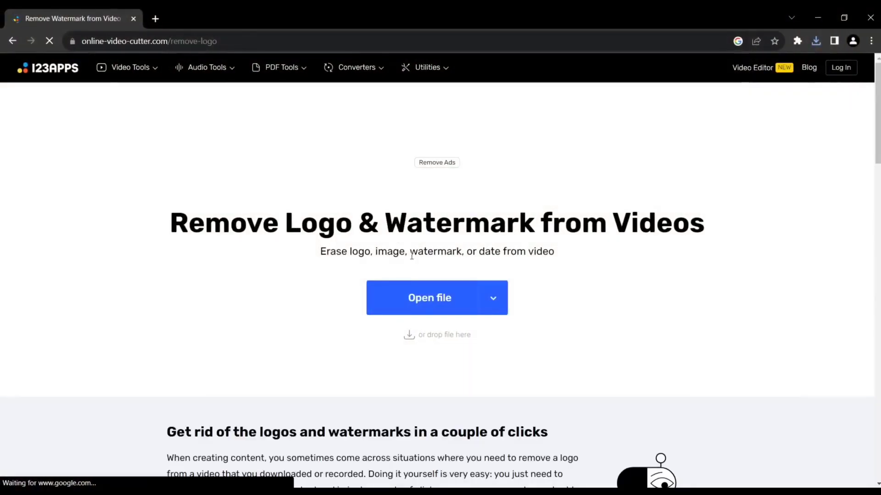
Load Timemanagement.mp4 into the 123apps Remove Logo tool, mark the watermark area in the frame's upper-left corner and save the video
{"action": "left_click", "coordinate": [423, 300]}
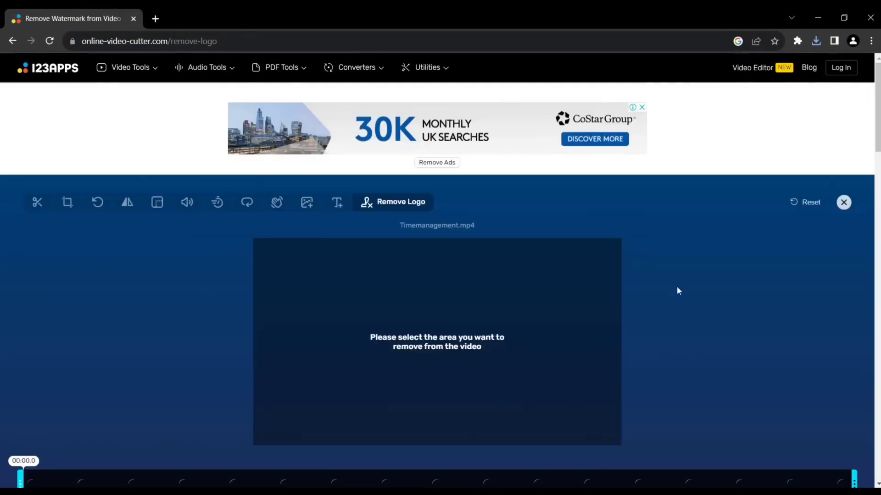
{"action": "scroll", "coordinate": [345, 218], "scroll_direction": "down", "scroll_amount": 2}
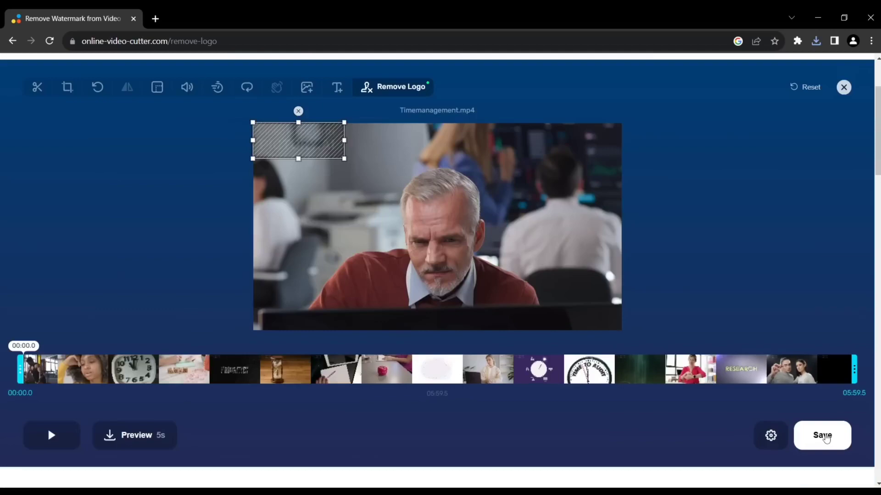
{"action": "left_click", "coordinate": [824, 436]}
{"action": "scroll", "coordinate": [586, 362], "scroll_direction": "up", "scroll_amount": 1}
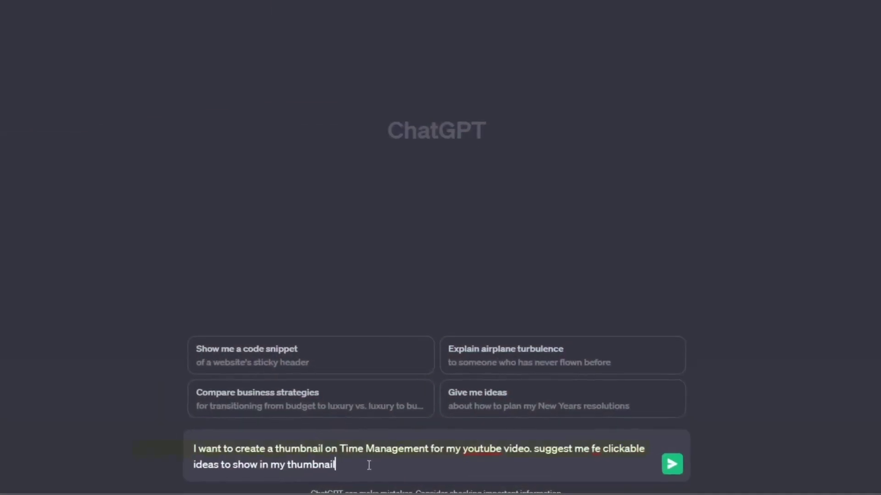
Pick a thumbnail idea from ChatGPT's reply, and create a Presentation (16:9) design in Canva
{"action": "left_click_drag", "start_coordinate": [198, 193], "coordinate": [224, 207]}
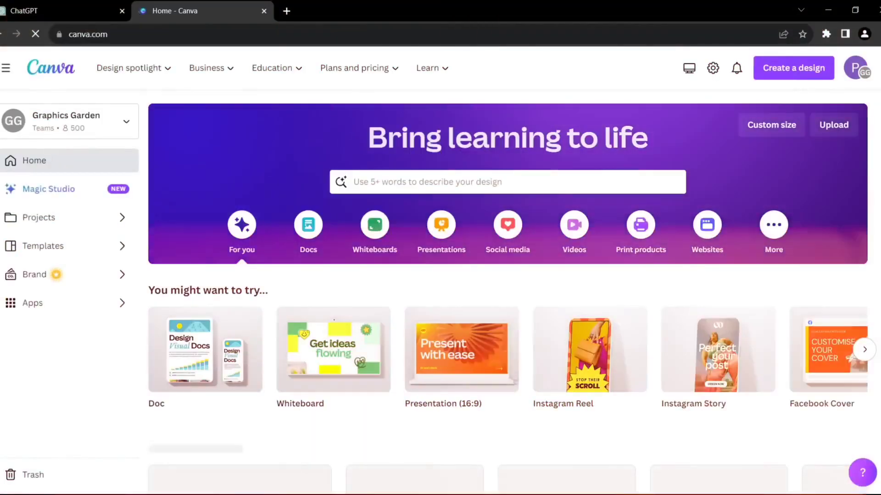
{"action": "left_click", "coordinate": [795, 69]}
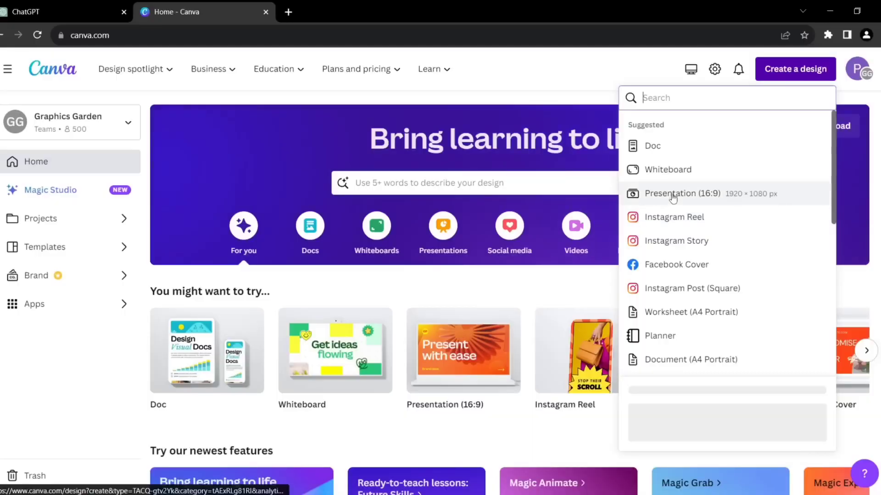
{"action": "left_click", "coordinate": [673, 195]}
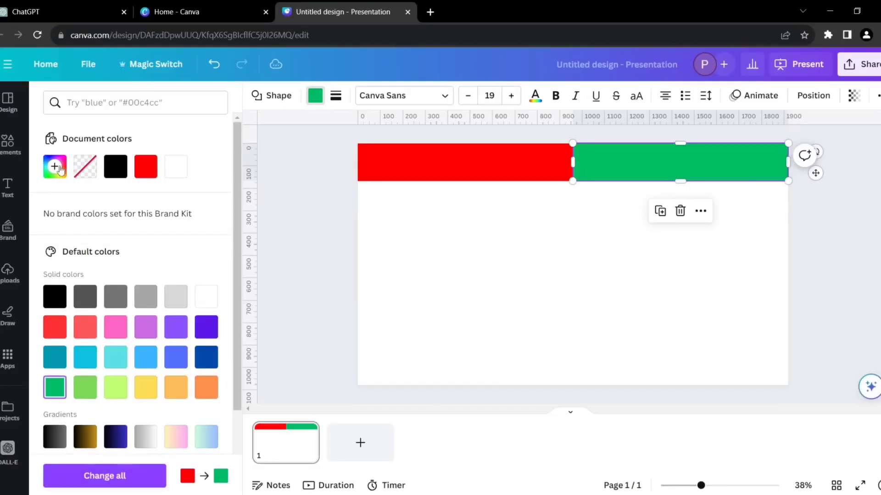
Recolor the right header bar of the thumbnail to a brighter green
{"action": "left_click", "coordinate": [54, 166]}
{"action": "left_click_drag", "start_coordinate": [110, 298], "coordinate": [114, 298]}
{"action": "key", "text": "Escape"}
Add a vertical line dividing the page in half, and style the white BEFORE and AFTER headings with a bold font and shadow
{"action": "key", "text": "l"}
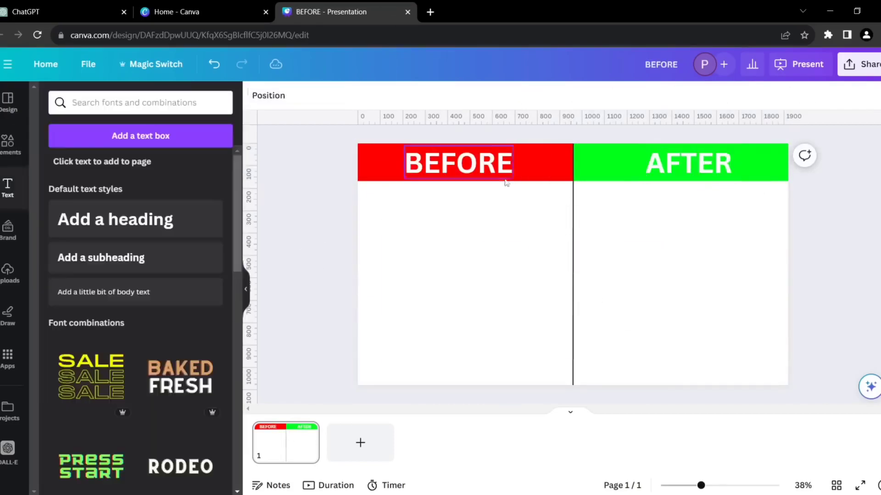
{"action": "left_click", "coordinate": [130, 230]}
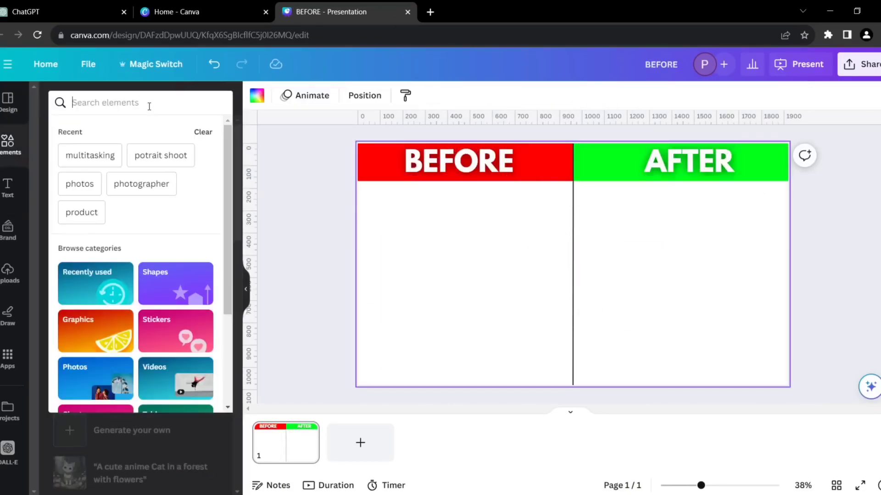
Search the elements library for "stressed time running out" and browse the photo results
{"action": "left_click", "coordinate": [147, 103]}
{"action": "type", "text": "stressed"}
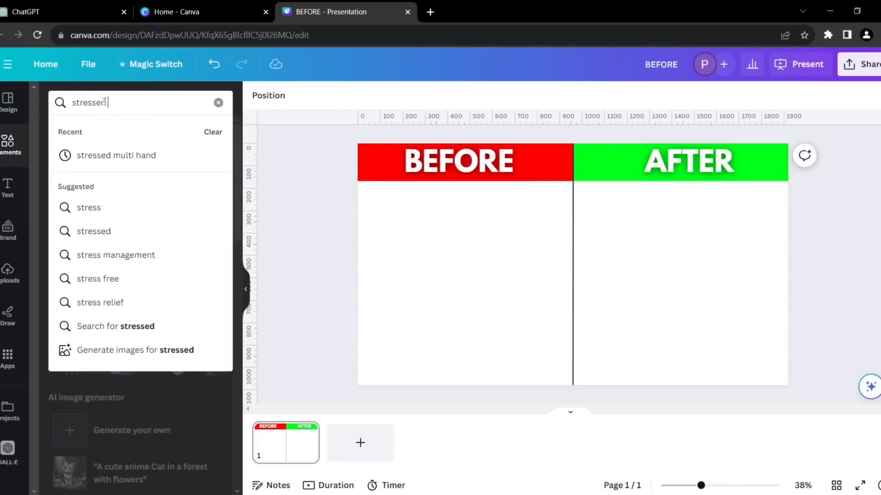
{"action": "type", "text": " time running out"}
{"action": "key", "text": "Return"}
{"action": "left_click", "coordinate": [133, 130]}
{"action": "scroll", "coordinate": [142, 313], "scroll_direction": "down", "scroll_amount": 4}
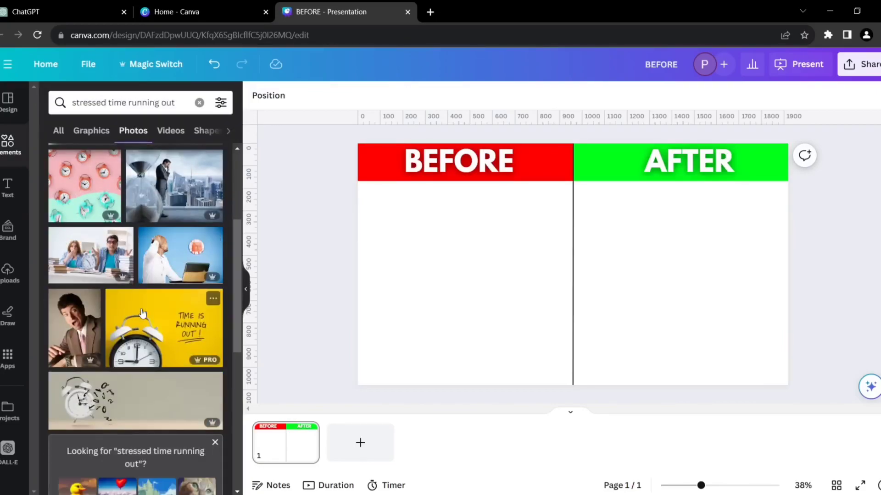
{"action": "scroll", "coordinate": [143, 313], "scroll_direction": "down", "scroll_amount": 10}
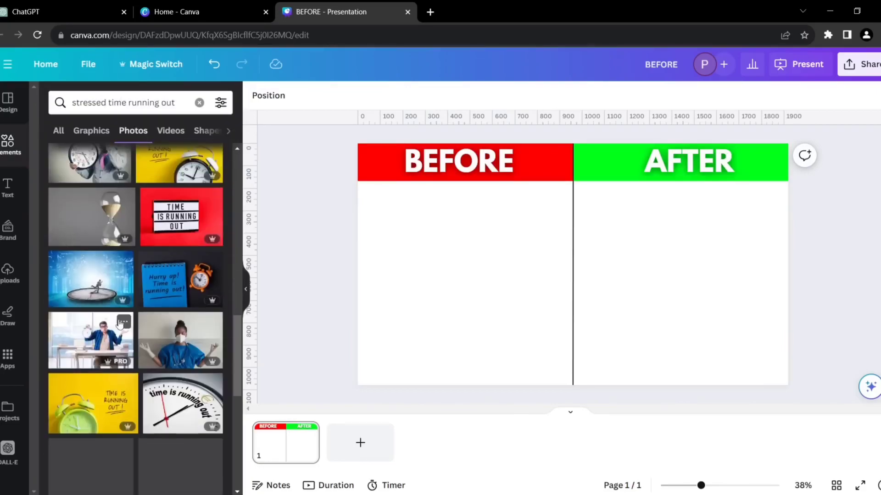
Try out stressed-man photos from the results and fill the BEFORE half with the shocked man checking his watch
{"action": "left_click", "coordinate": [95, 289]}
{"action": "key", "text": "Delete"}
{"action": "scroll", "coordinate": [138, 293], "scroll_direction": "down", "scroll_amount": 5}
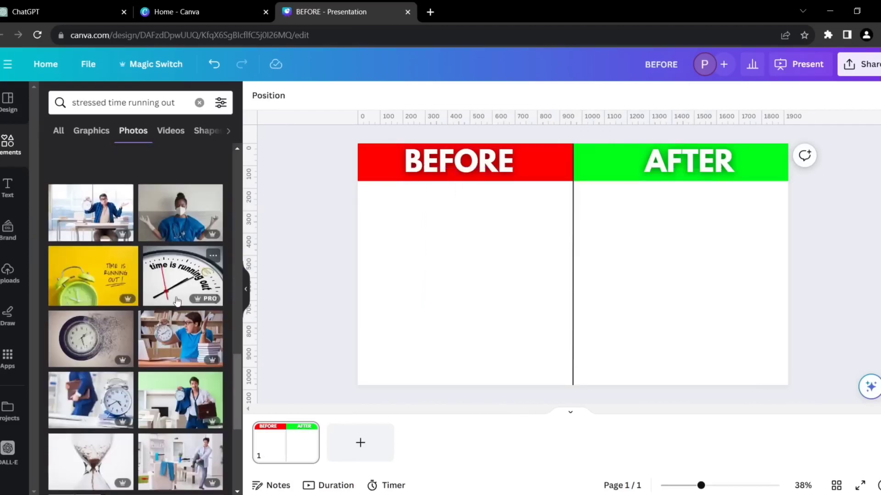
{"action": "scroll", "coordinate": [177, 300], "scroll_direction": "down", "scroll_amount": 4}
{"action": "left_click", "coordinate": [178, 299]}
{"action": "left_click_drag", "start_coordinate": [546, 280], "coordinate": [487, 294]}
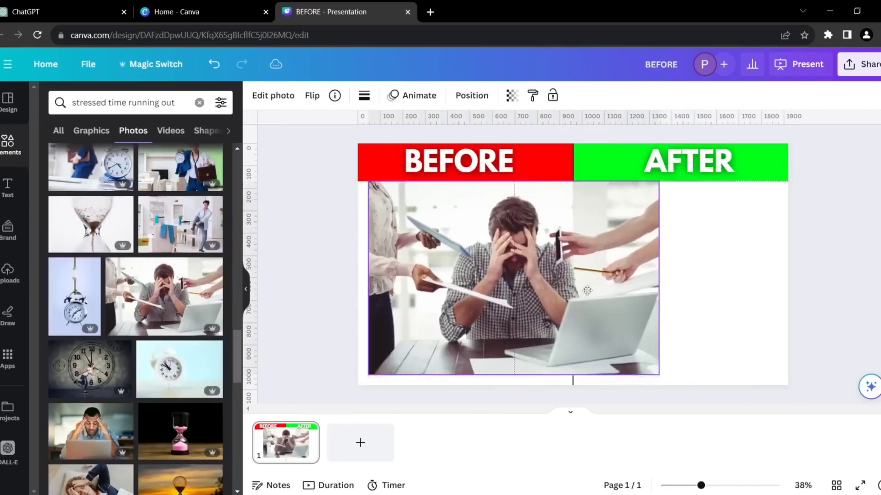
{"action": "left_click", "coordinate": [655, 303]}
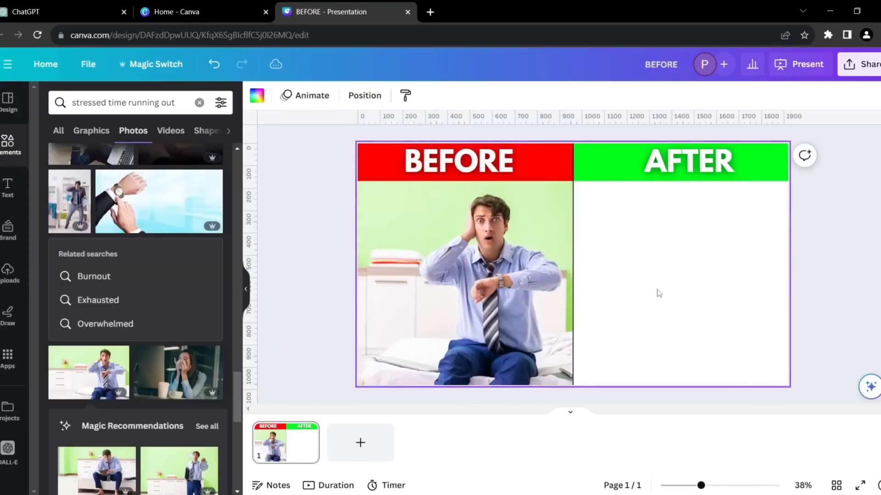
Fill the AFTER half with the recommended photo of the smiling man giving a thumbs up with a laptop, and thicken the dividing line
{"action": "scroll", "coordinate": [161, 294], "scroll_direction": "down", "scroll_amount": 3}
{"action": "left_click", "coordinate": [206, 307]}
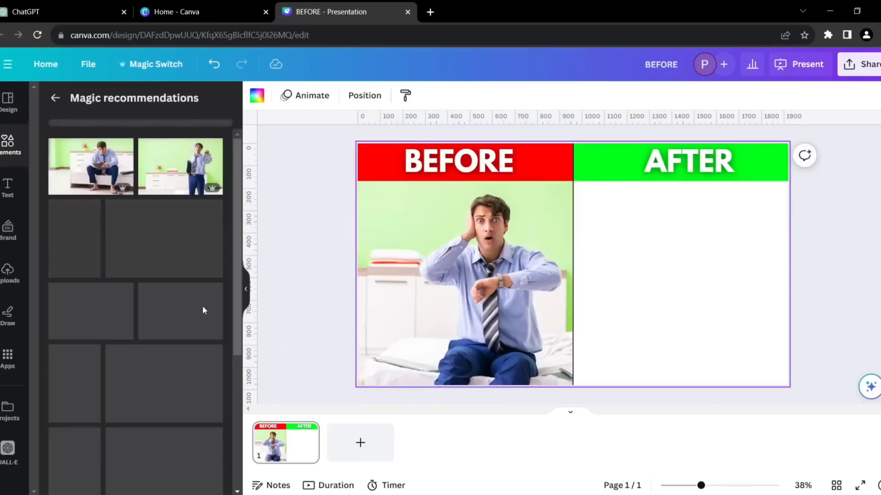
{"action": "left_click", "coordinate": [202, 308]}
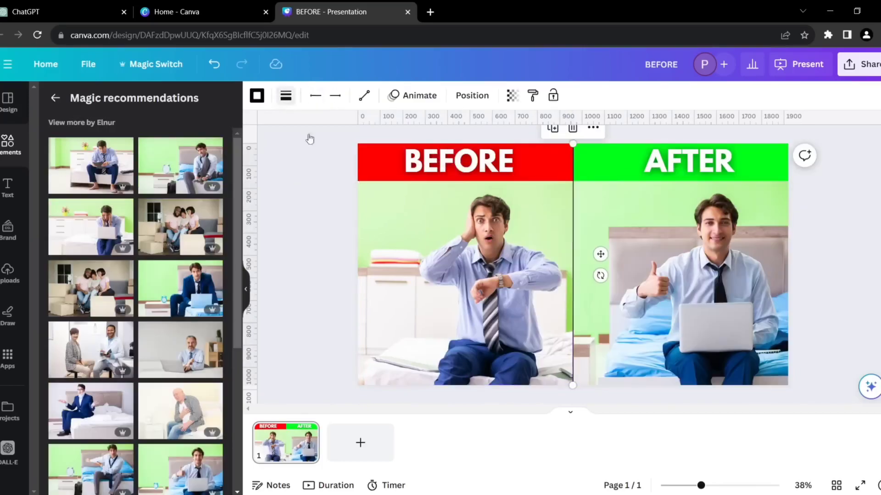
{"action": "left_click", "coordinate": [286, 95]}
{"action": "left_click", "coordinate": [321, 257]}
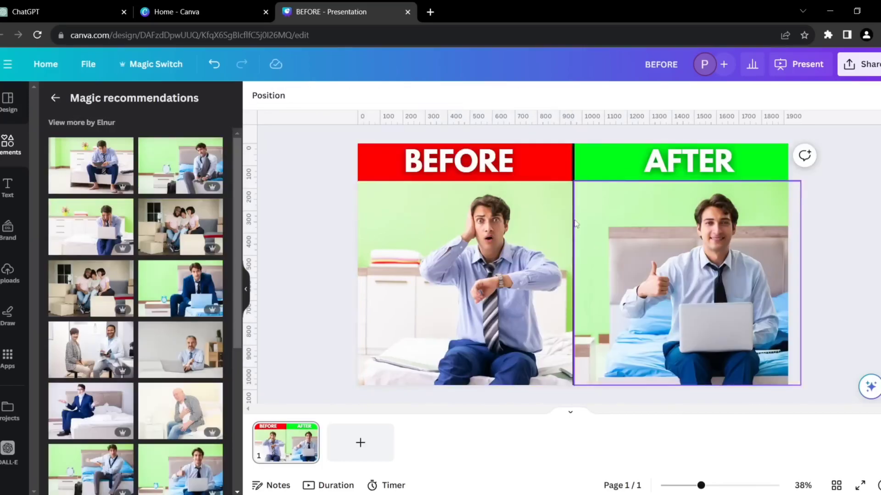
Download the finished thumbnail as a JPG at size 1 and quality 80, with the download settings saved
{"action": "scroll", "coordinate": [432, 257], "scroll_direction": "up", "scroll_amount": 5}
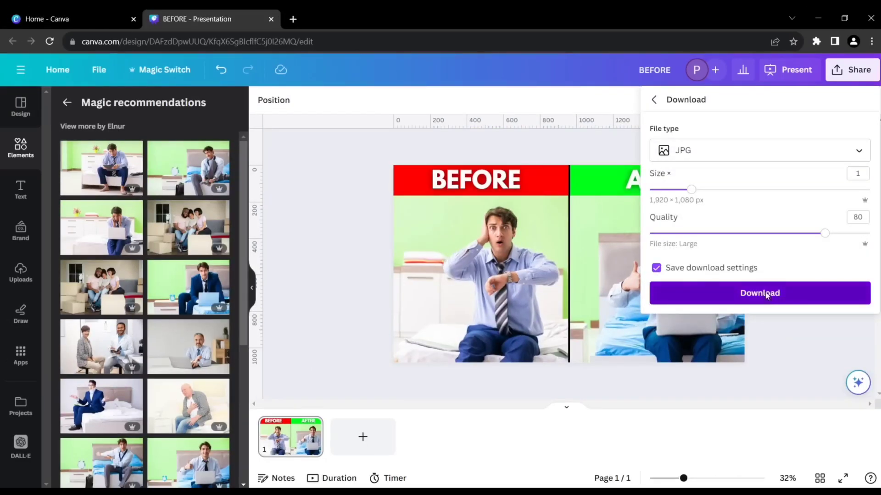
{"action": "left_click", "coordinate": [770, 295]}
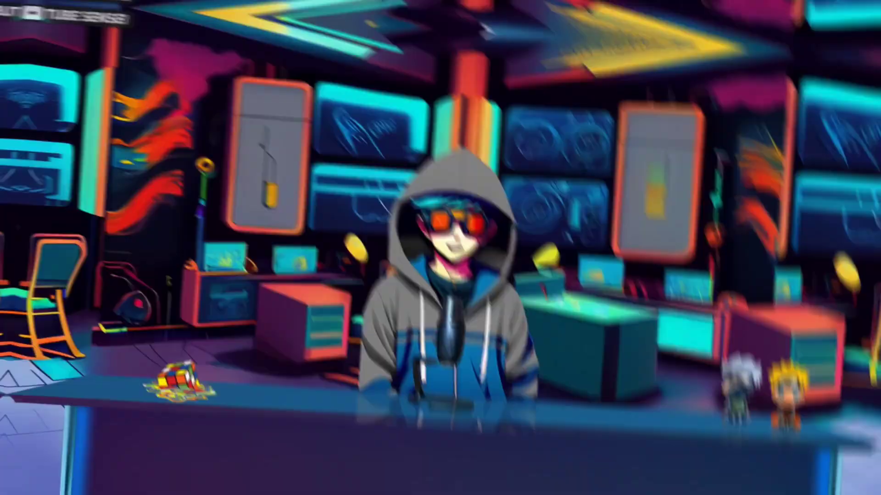